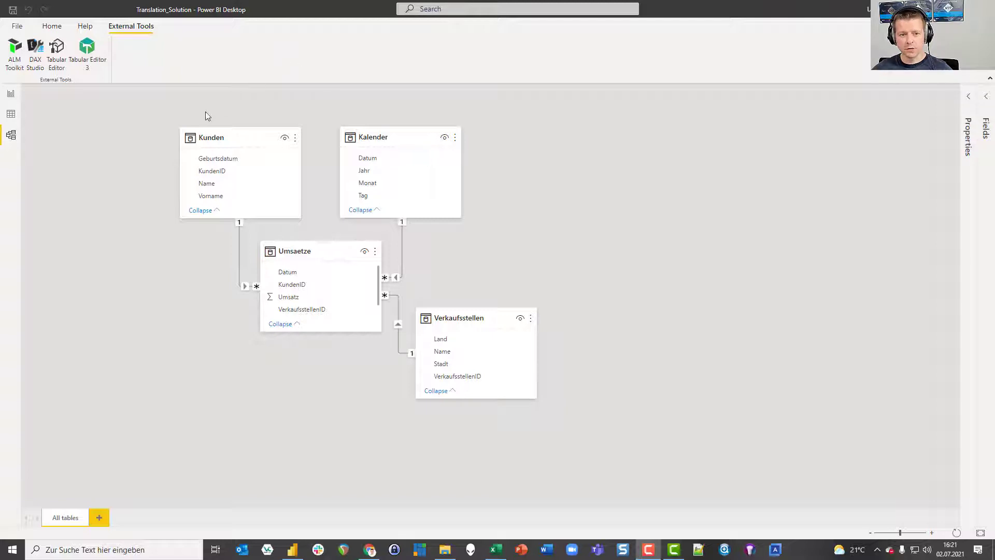
Review the regional language settings in Power BI Desktop's Options.
{"action": "mouse_move", "coordinate": [224, 141]}
{"action": "left_click", "coordinate": [19, 27]}
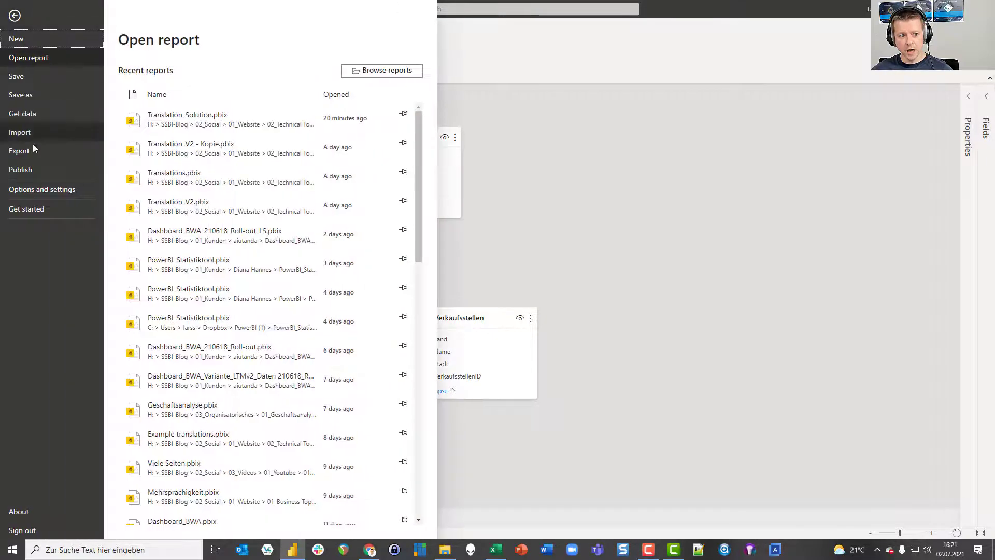
{"action": "left_click", "coordinate": [47, 189]}
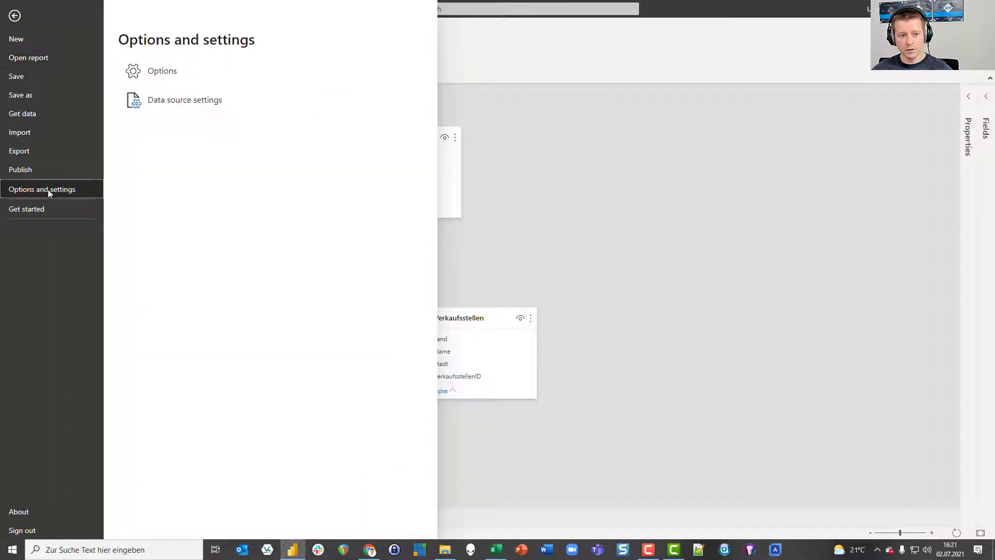
{"action": "left_click", "coordinate": [162, 73]}
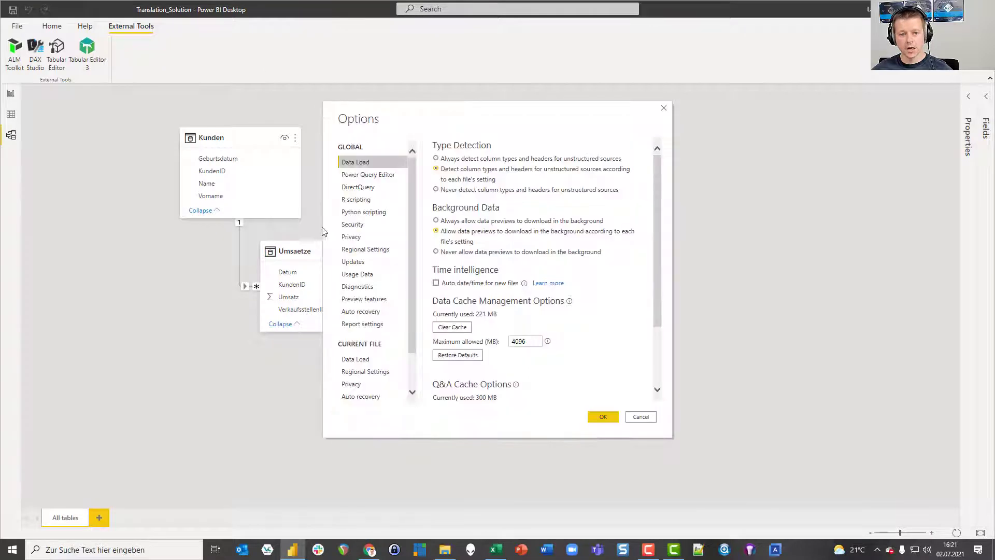
{"action": "left_click", "coordinate": [357, 249]}
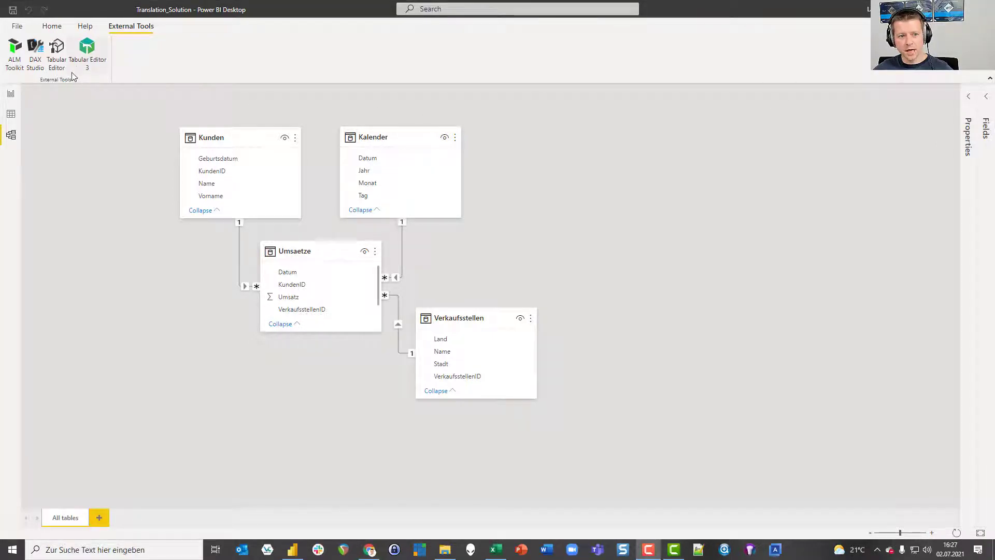
Launch Tabular Editor on the model, maximize it, and expand Translations to show de-DE.
{"action": "left_click", "coordinate": [57, 50]}
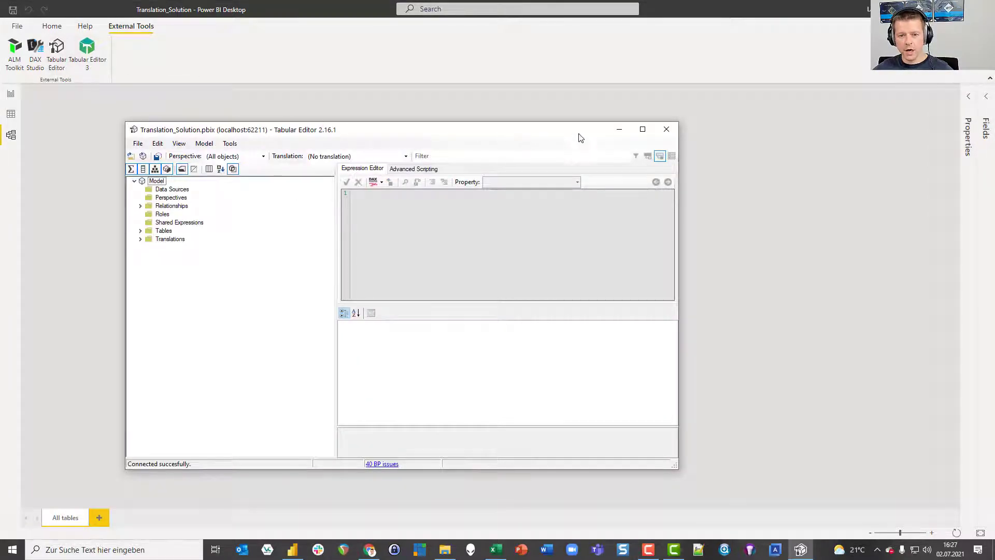
{"action": "left_click", "coordinate": [643, 130]}
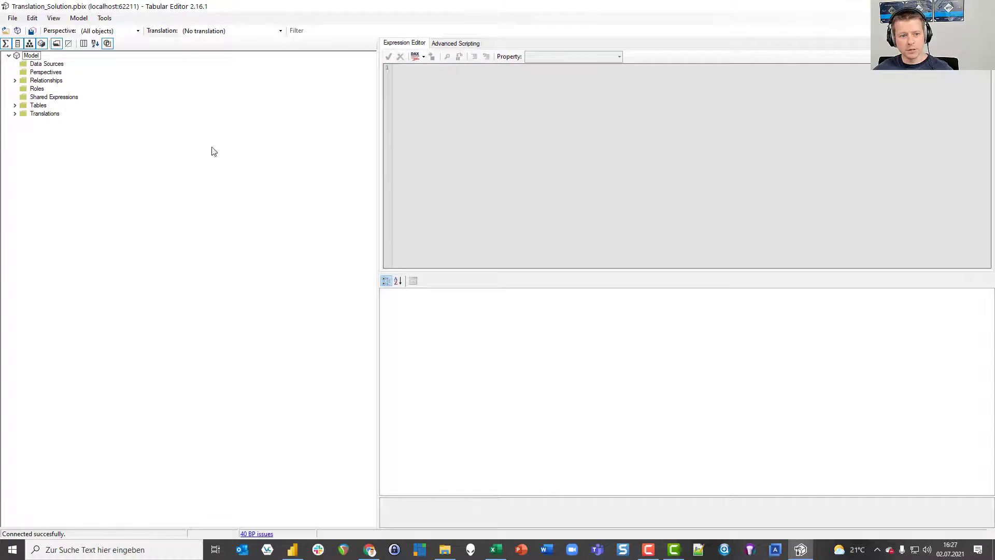
{"action": "left_click", "coordinate": [15, 114]}
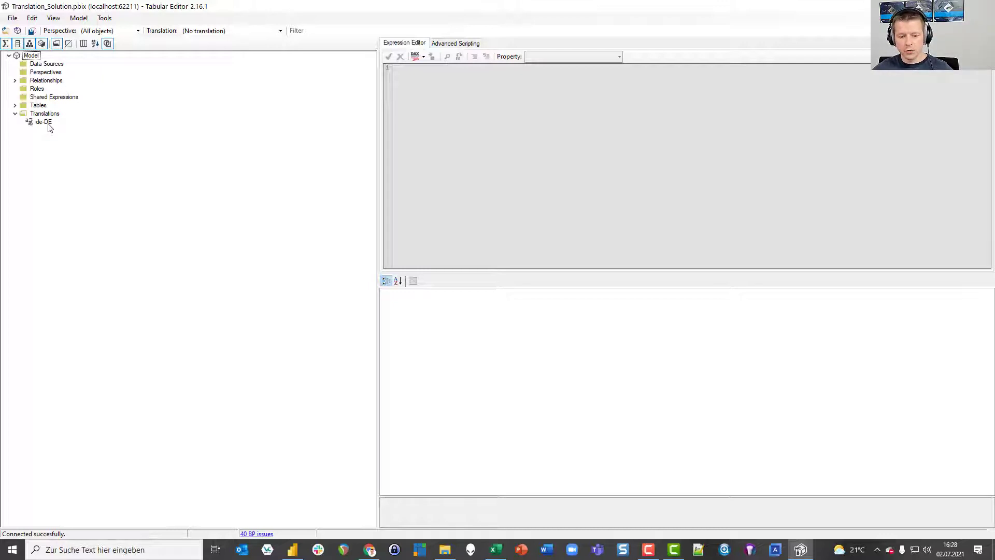
Open Power BI Service language settings and browse the display languages, keeping English.
{"action": "left_click", "coordinate": [371, 553]}
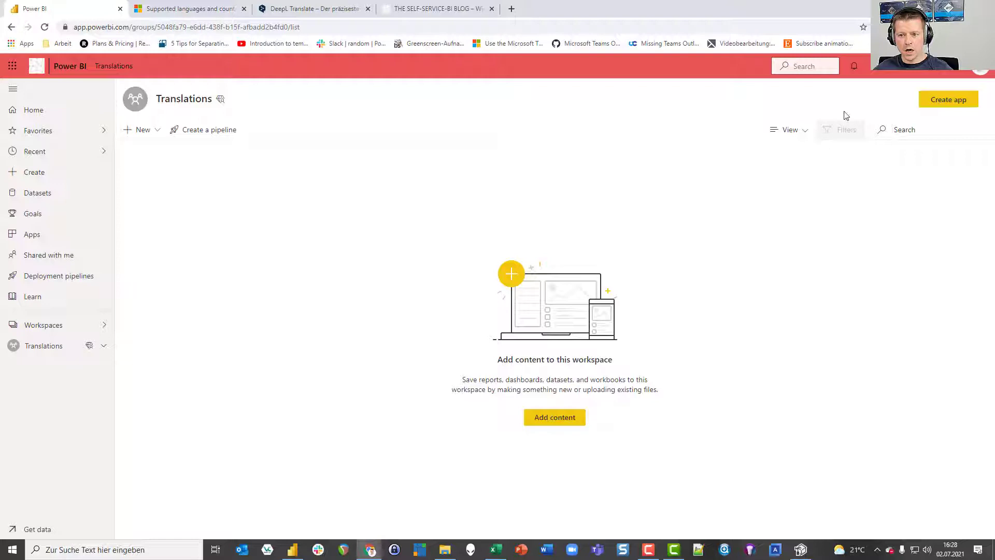
{"action": "left_click", "coordinate": [877, 66]}
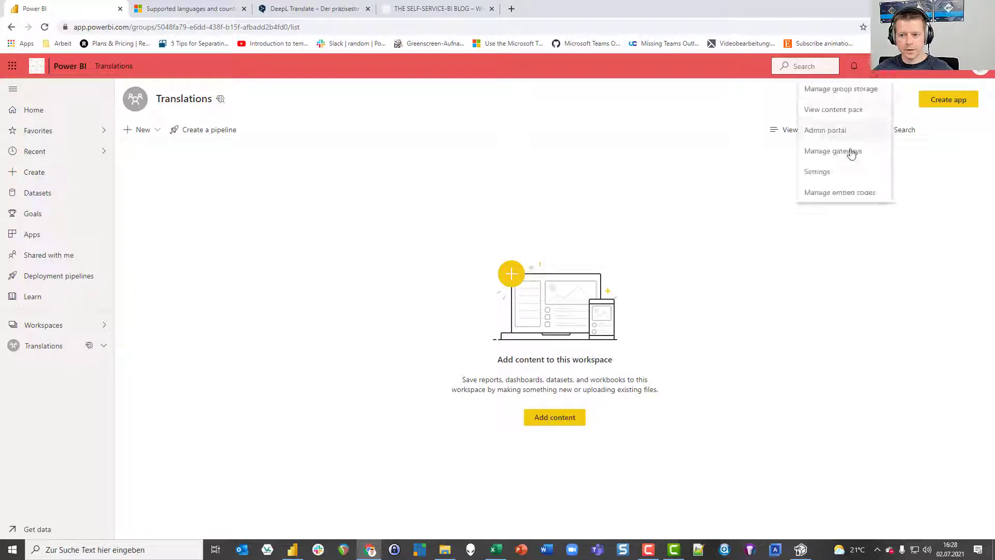
{"action": "left_click", "coordinate": [831, 171]}
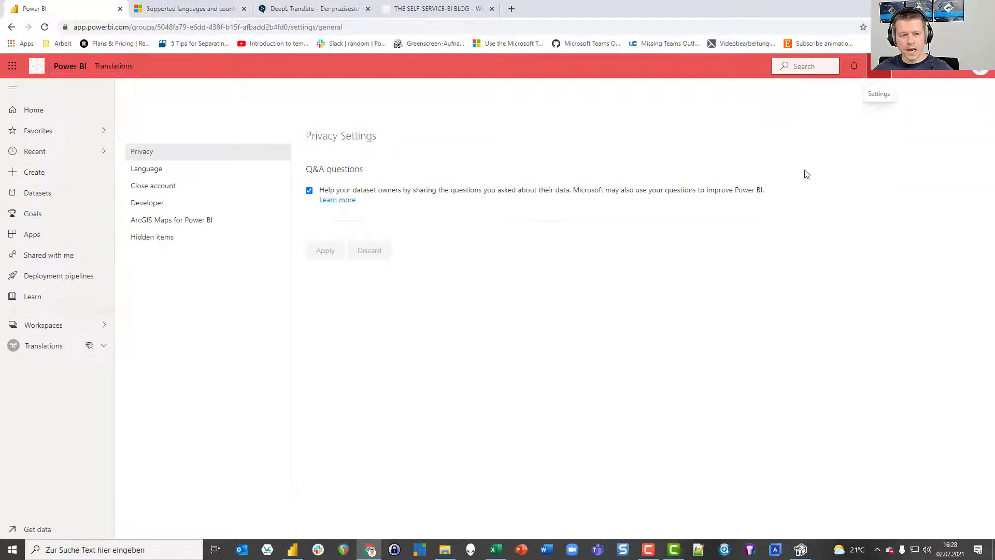
{"action": "left_click", "coordinate": [176, 172]}
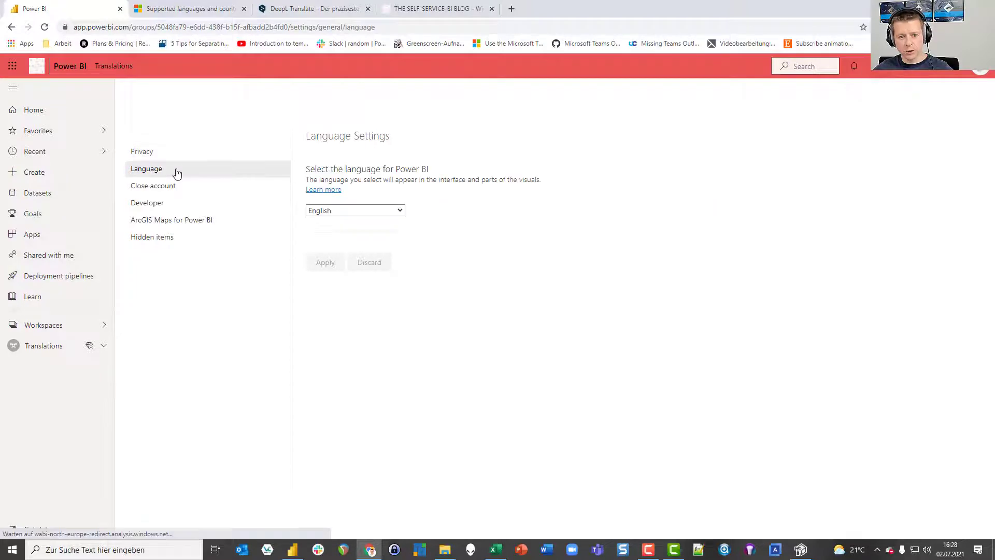
{"action": "left_click", "coordinate": [403, 212]}
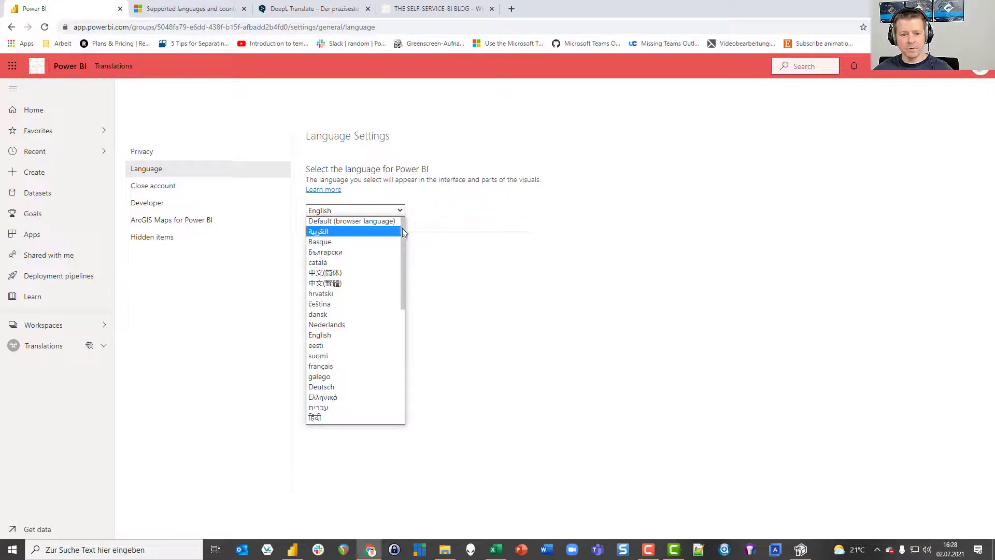
{"action": "mouse_move", "coordinate": [403, 231]}
{"action": "left_mouse_down"}
{"action": "mouse_move", "coordinate": [397, 344]}
{"action": "mouse_move", "coordinate": [403, 228]}
{"action": "left_mouse_up"}
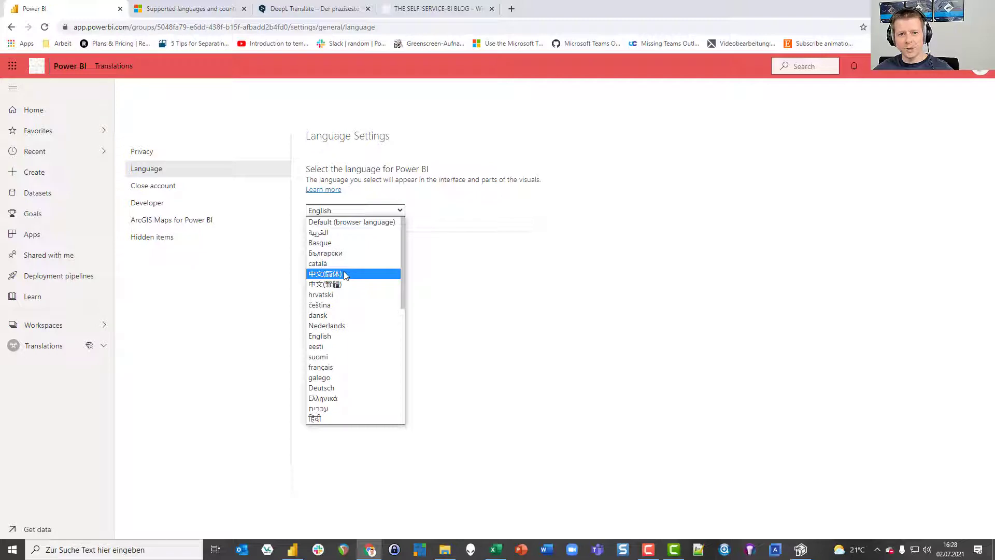
{"action": "left_click", "coordinate": [431, 273]}
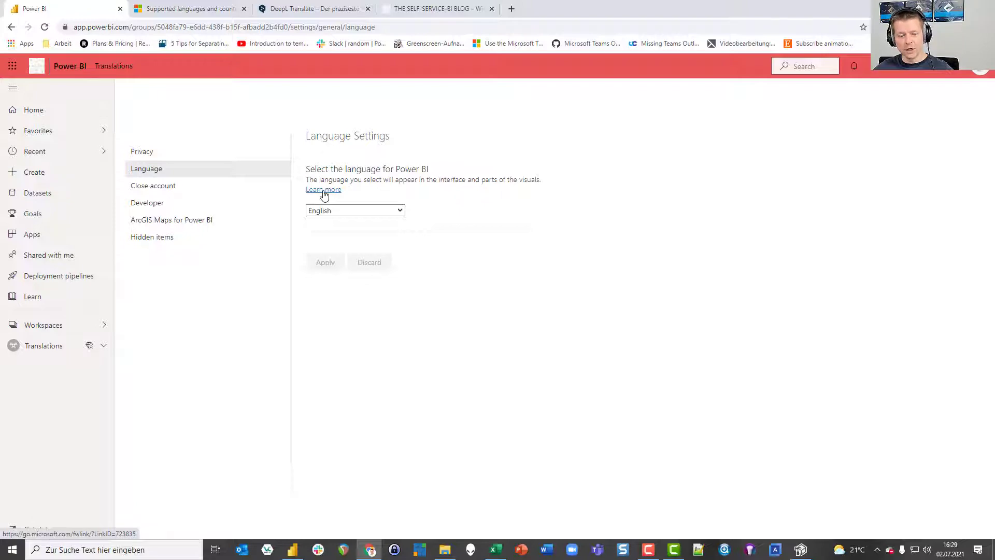
Review the supported languages from Arabic to Chinese (Traditional) on the docs page, then return to Tabular Editor.
{"action": "left_click", "coordinate": [191, 10]}
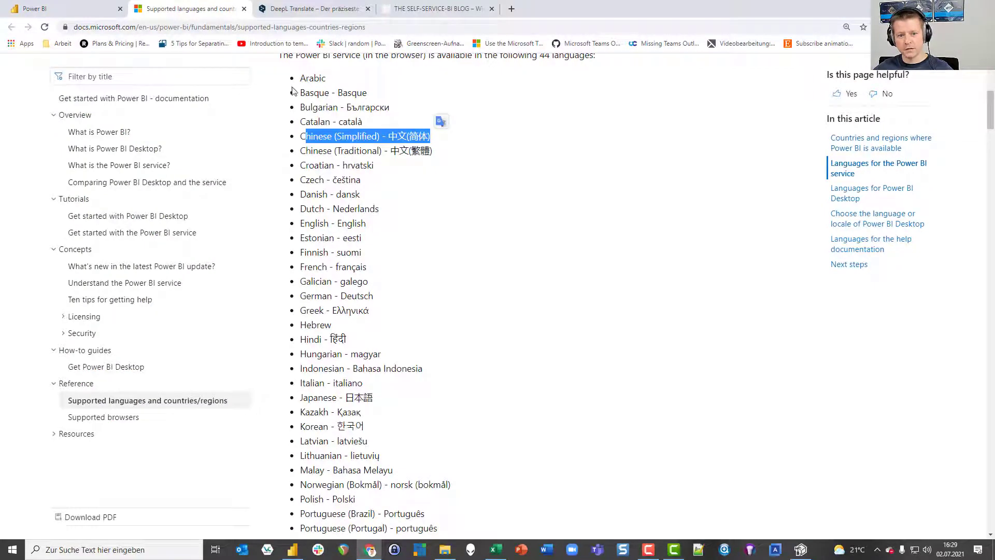
{"action": "left_click_drag", "start_coordinate": [301, 79], "coordinate": [442, 169]}
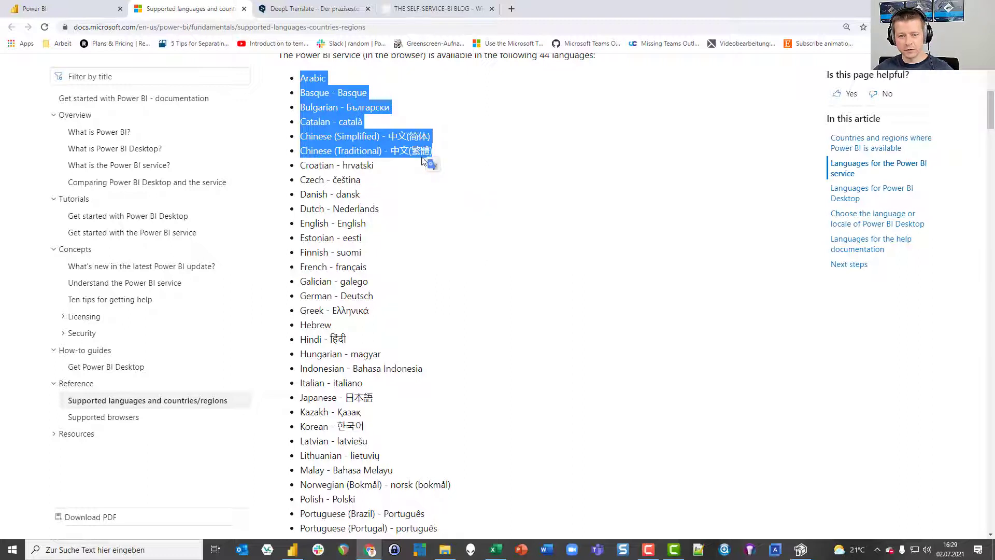
{"action": "left_click", "coordinate": [462, 148]}
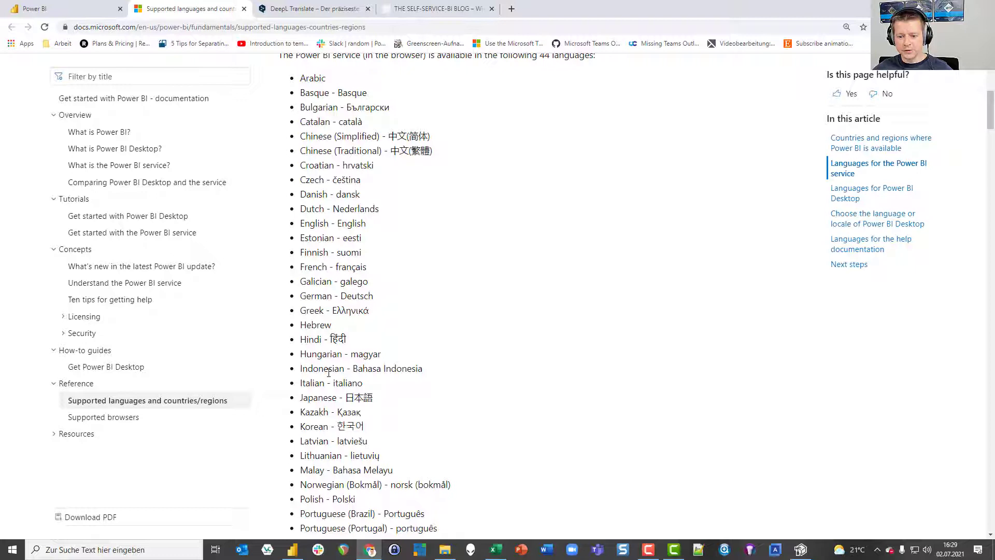
{"action": "left_click", "coordinate": [803, 544]}
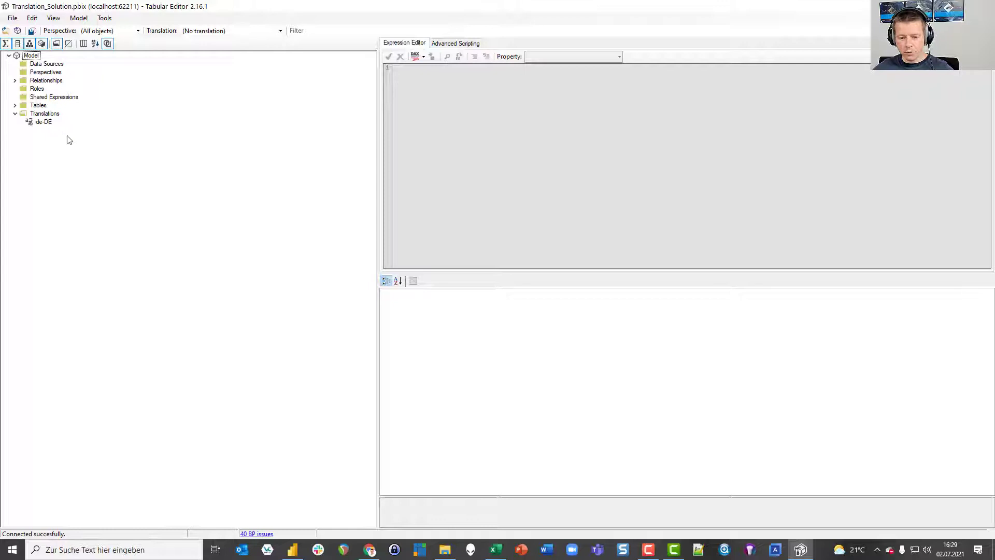
Open the Cultures sheet of Power BI Translations.xlsx and highlight the Language and Language tag columns.
{"action": "mouse_move", "coordinate": [497, 553]}
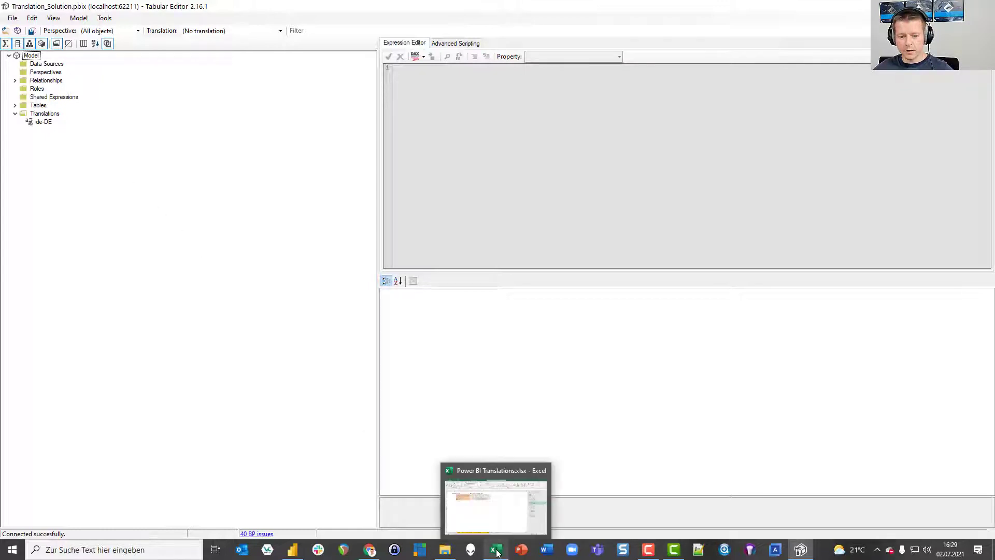
{"action": "left_click", "coordinate": [498, 527]}
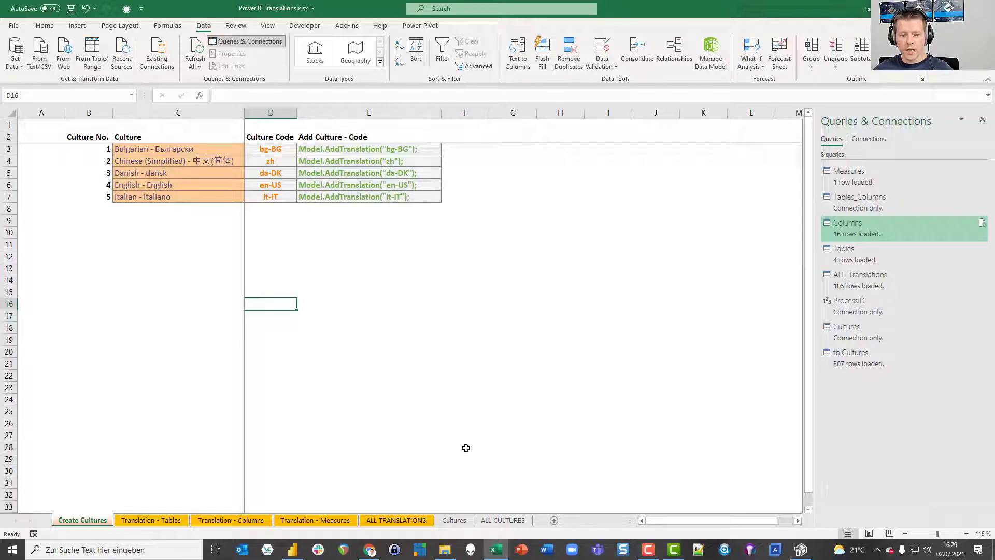
{"action": "left_click", "coordinate": [455, 521]}
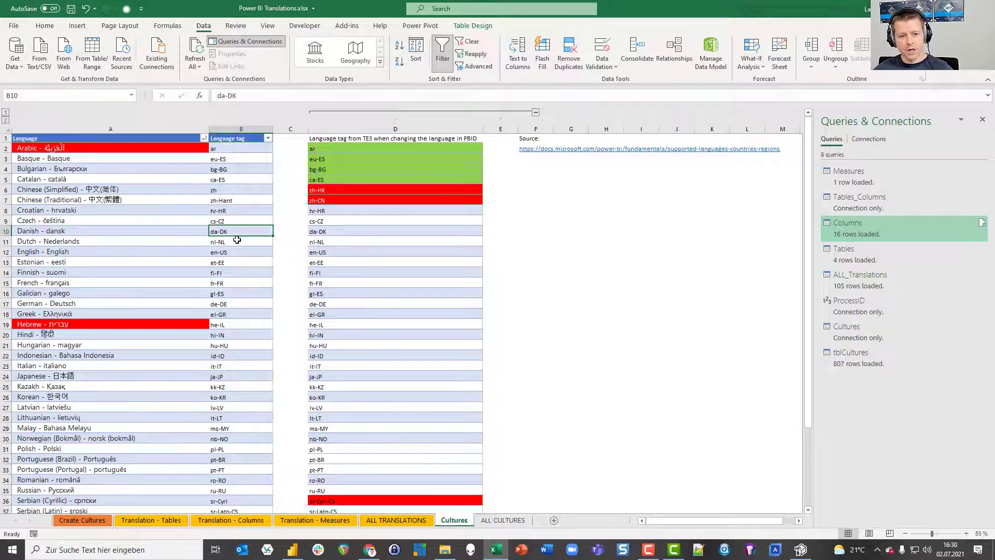
{"action": "left_click_drag", "start_coordinate": [143, 130], "coordinate": [233, 131]}
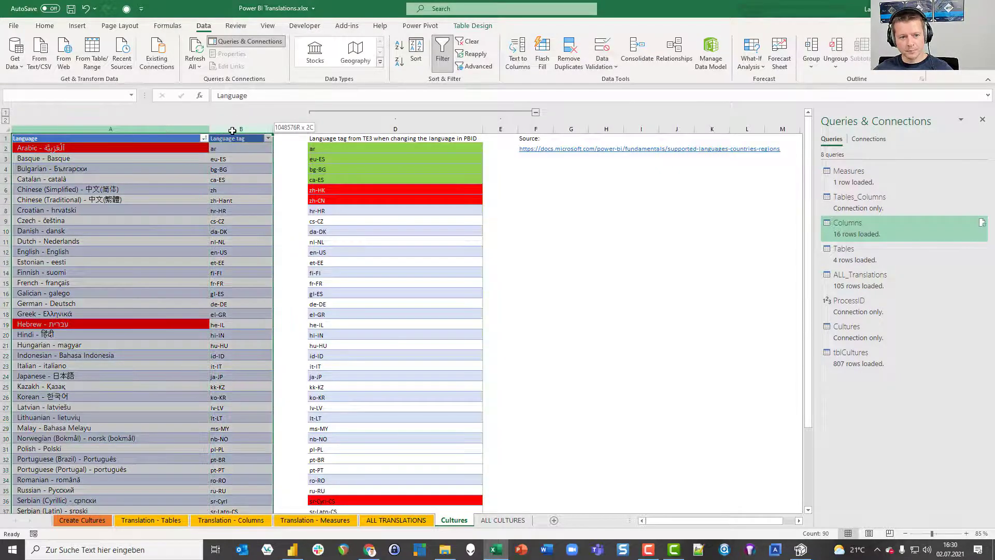
{"action": "left_click", "coordinate": [106, 149]}
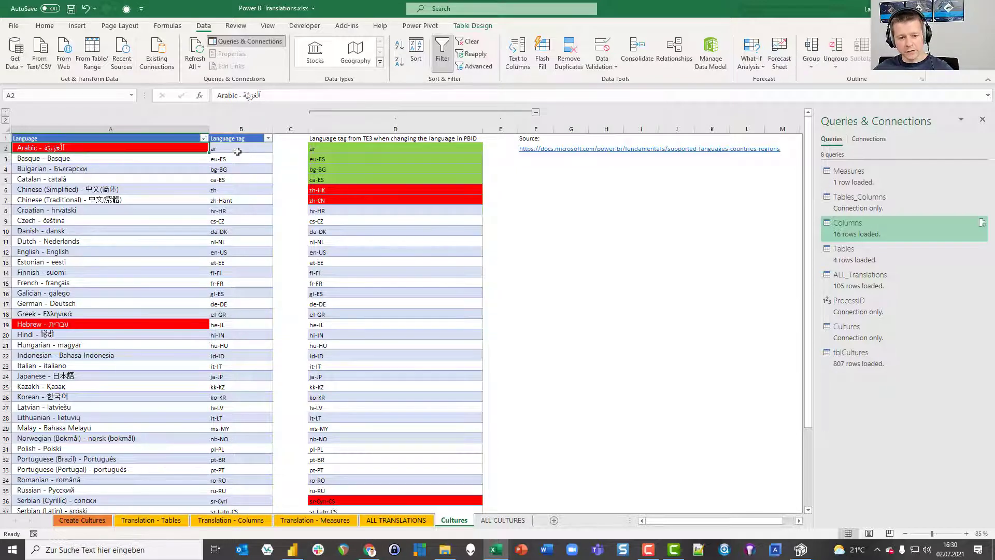
Compare language tags ar to zh, noting Chinese (Simplified) zh maps to TE3 tag zh-HK.
{"action": "left_click_drag", "start_coordinate": [237, 151], "coordinate": [237, 194]}
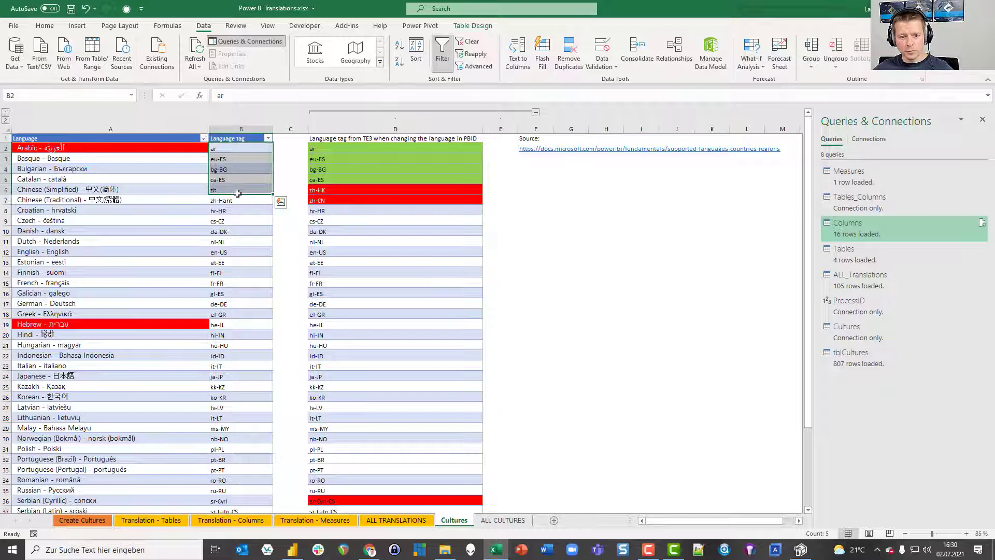
{"action": "left_click", "coordinate": [235, 190]}
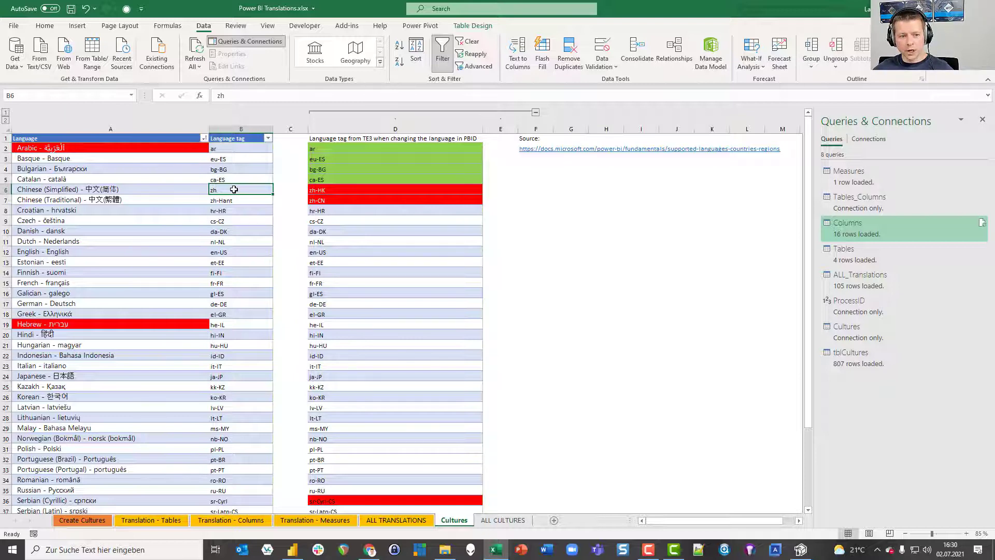
{"action": "left_click_drag", "start_coordinate": [135, 190], "coordinate": [222, 190]}
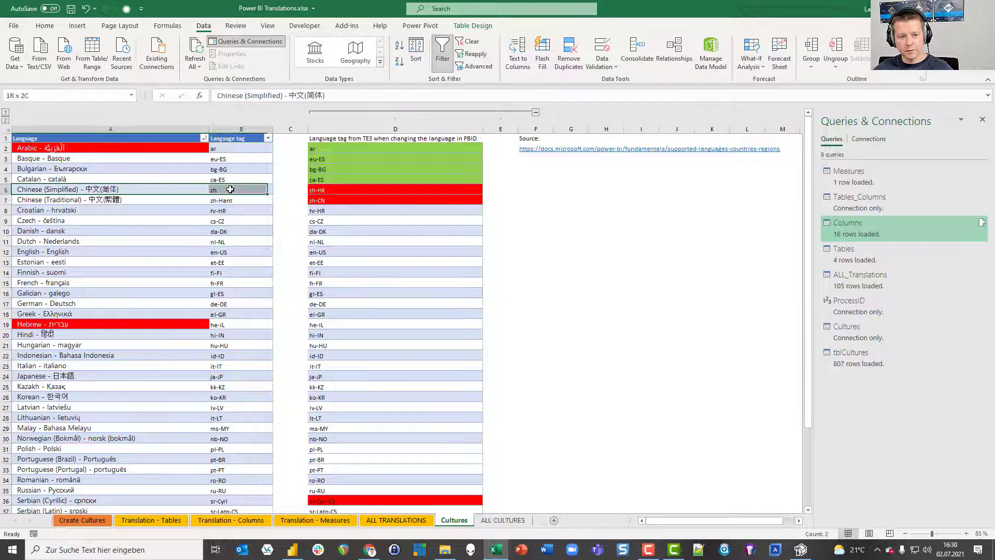
{"action": "left_click", "coordinate": [323, 190]}
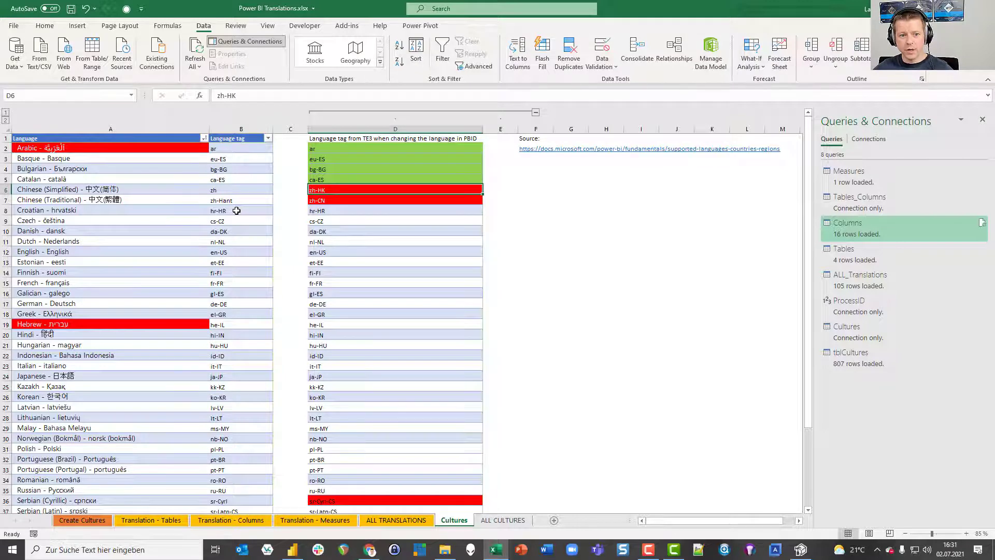
{"action": "left_click_drag", "start_coordinate": [239, 148], "coordinate": [238, 320]}
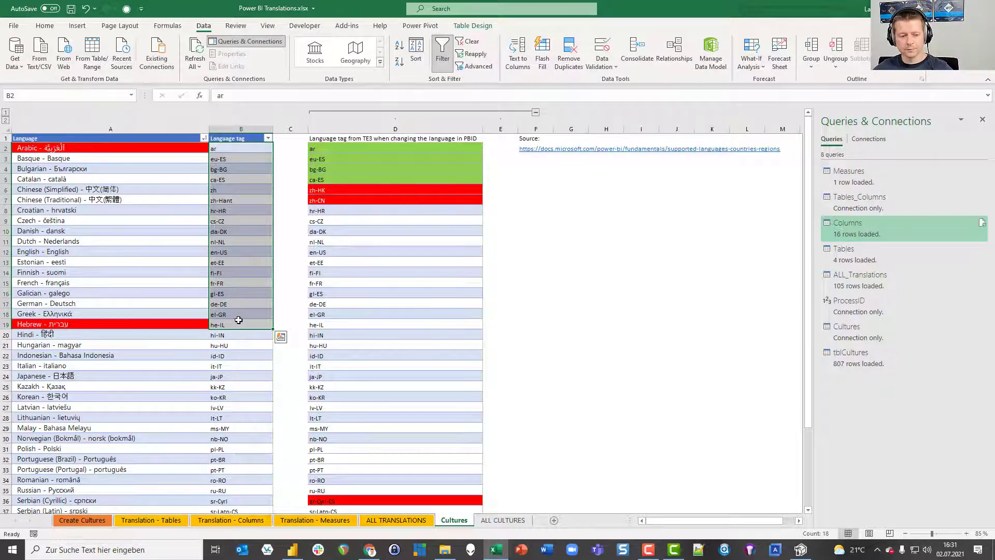
On the Create Cultures sheet, inspect culture Bulgarian in C3 and its lookup and AddTranslation formulas.
{"action": "left_click", "coordinate": [83, 521]}
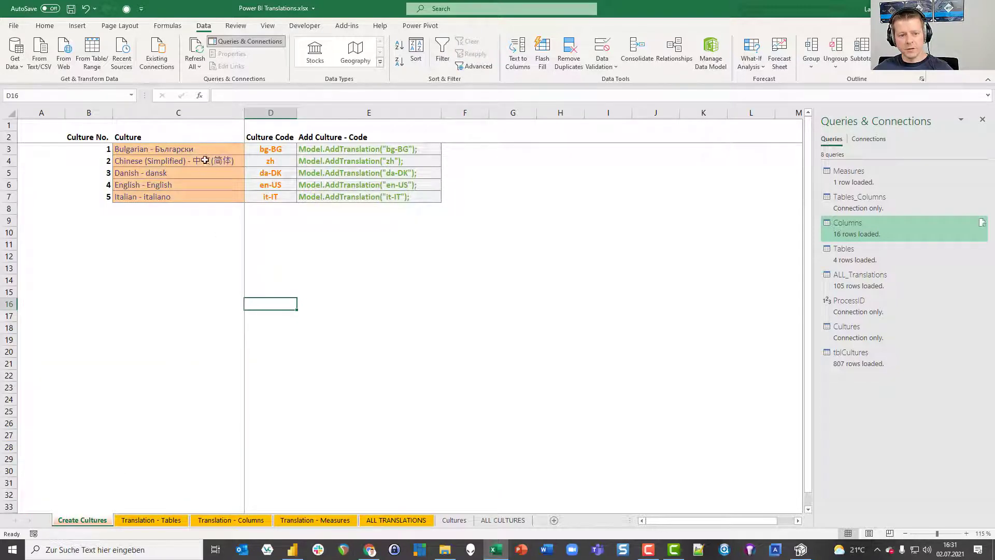
{"action": "left_click", "coordinate": [228, 150]}
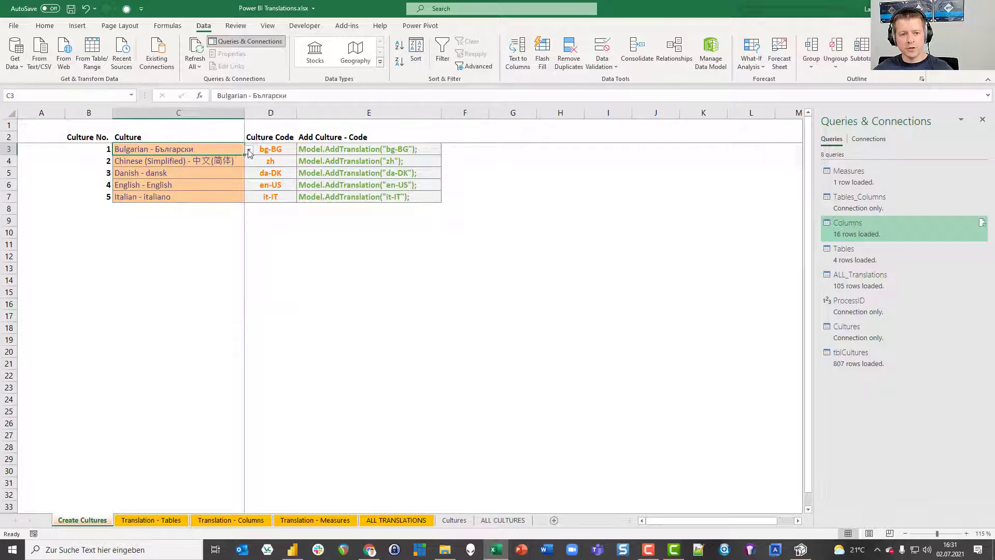
{"action": "left_click", "coordinate": [250, 150]}
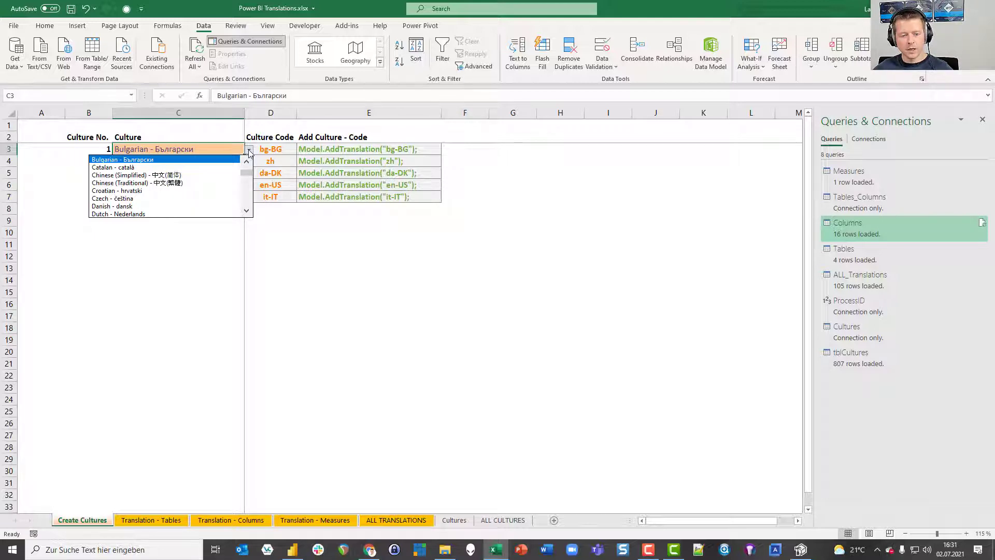
{"action": "left_click", "coordinate": [274, 149]}
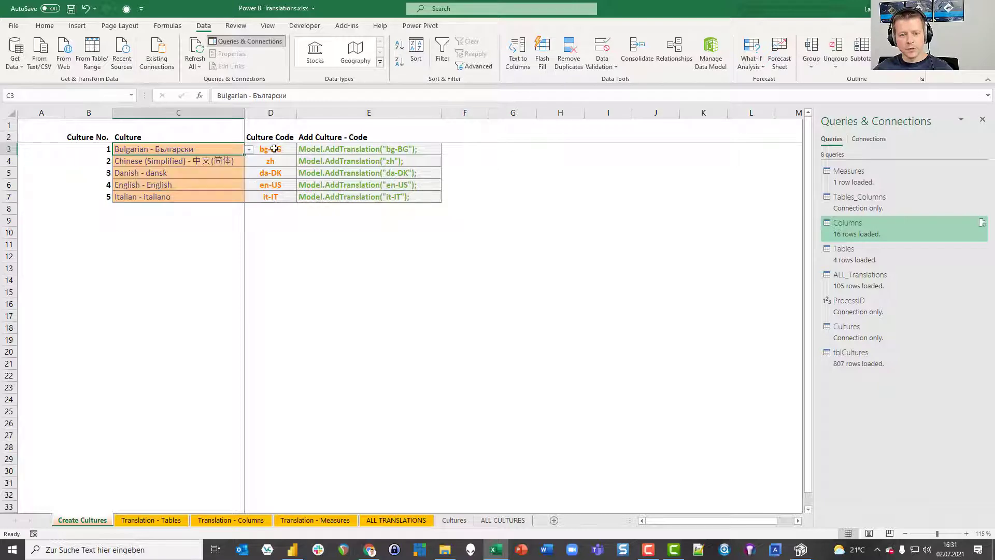
{"action": "left_click", "coordinate": [275, 149]}
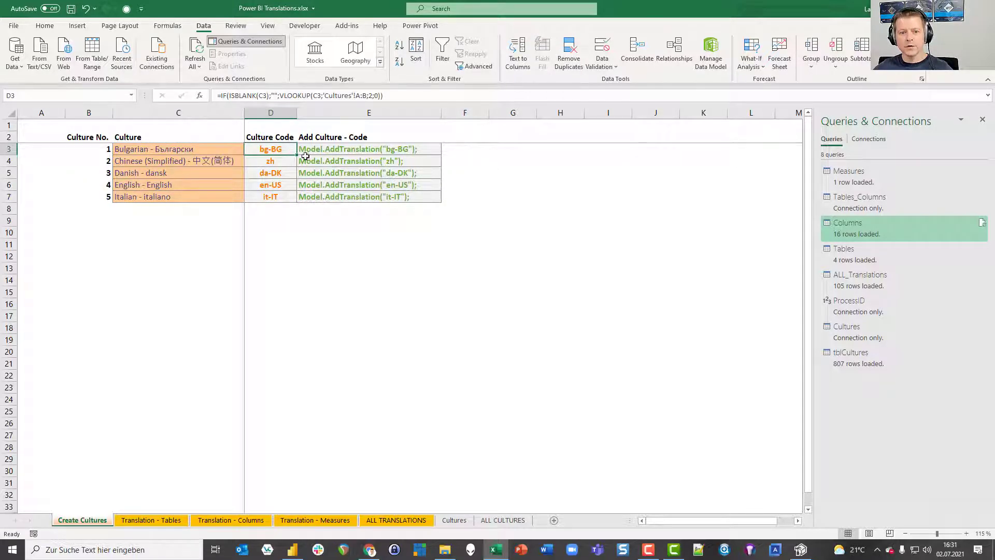
{"action": "left_click", "coordinate": [340, 149]}
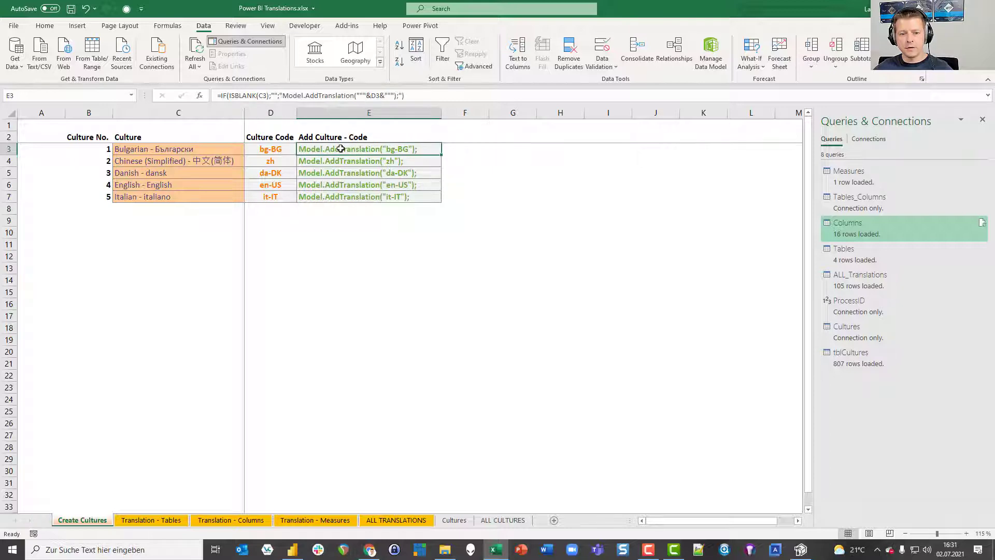
Copy the five AddTranslation lines in E3:E7 and switch to Tabular Editor.
{"action": "left_click_drag", "start_coordinate": [341, 149], "coordinate": [336, 197]}
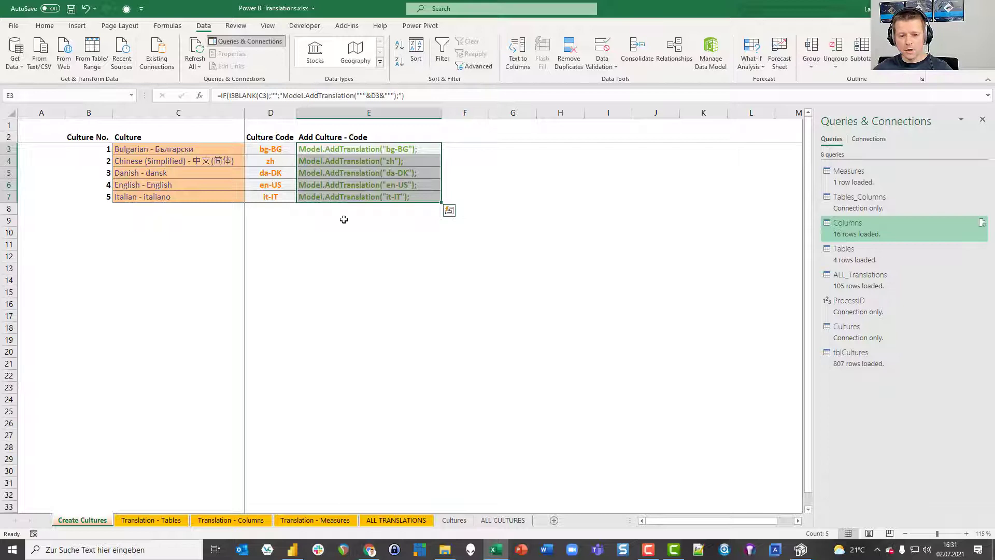
{"action": "key", "text": "ctrl+c"}
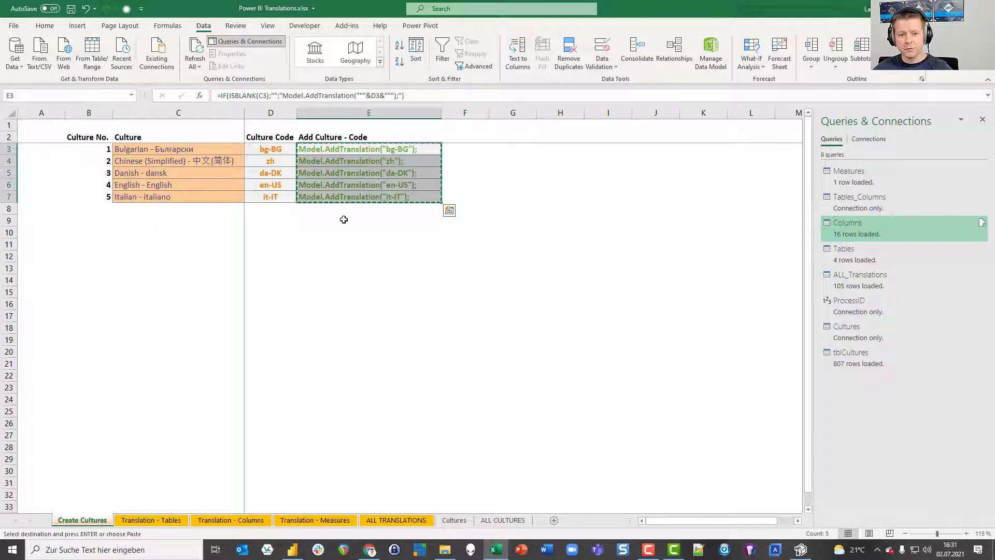
{"action": "key", "text": "alt"}
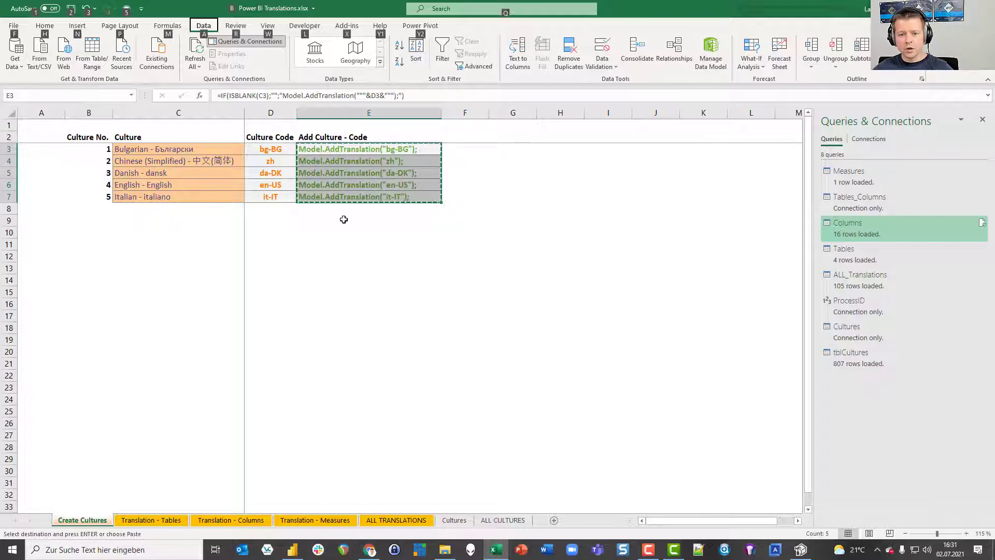
{"action": "left_click", "coordinate": [800, 550]}
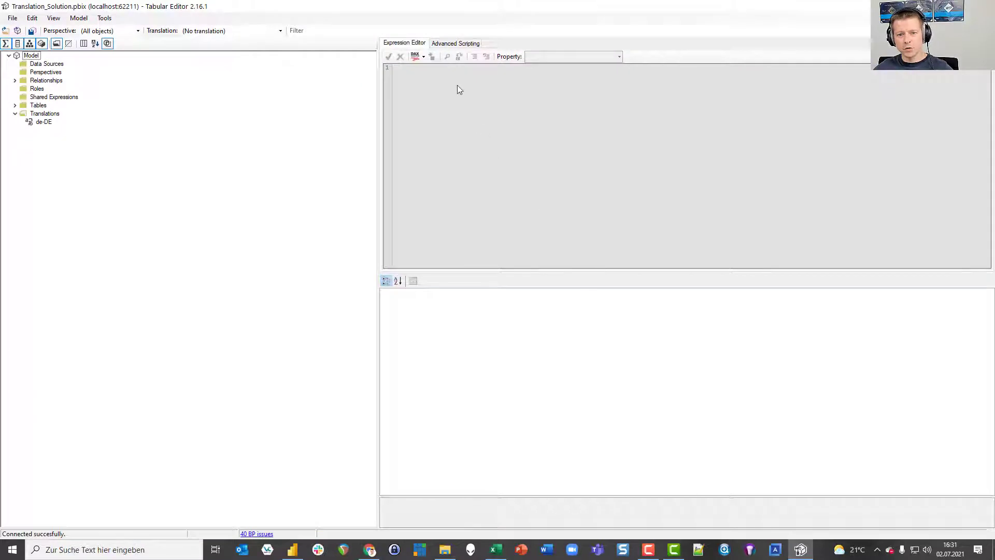
Paste the five copied Model.AddTranslation lines into the Advanced Scripting editor.
{"action": "left_click", "coordinate": [441, 44]}
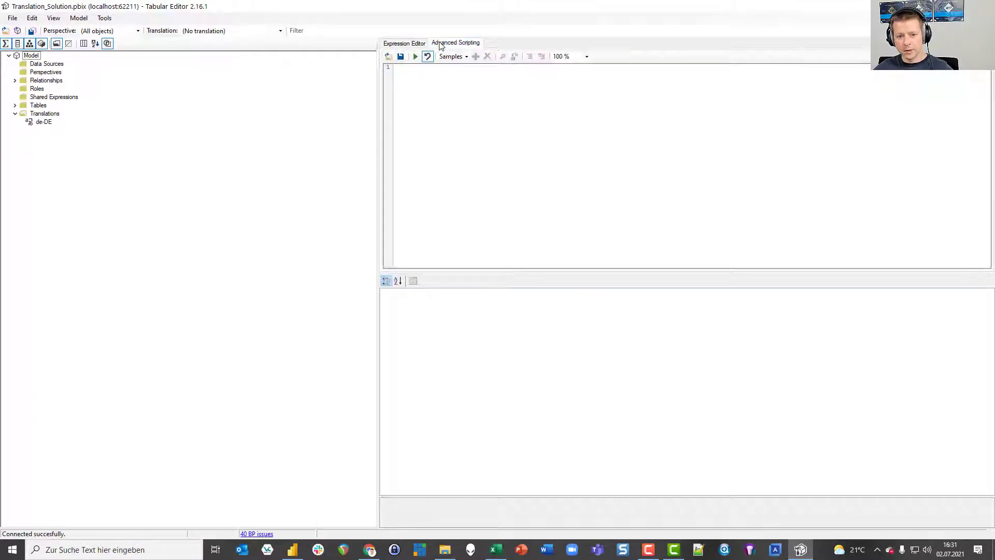
{"action": "left_click", "coordinate": [442, 100]}
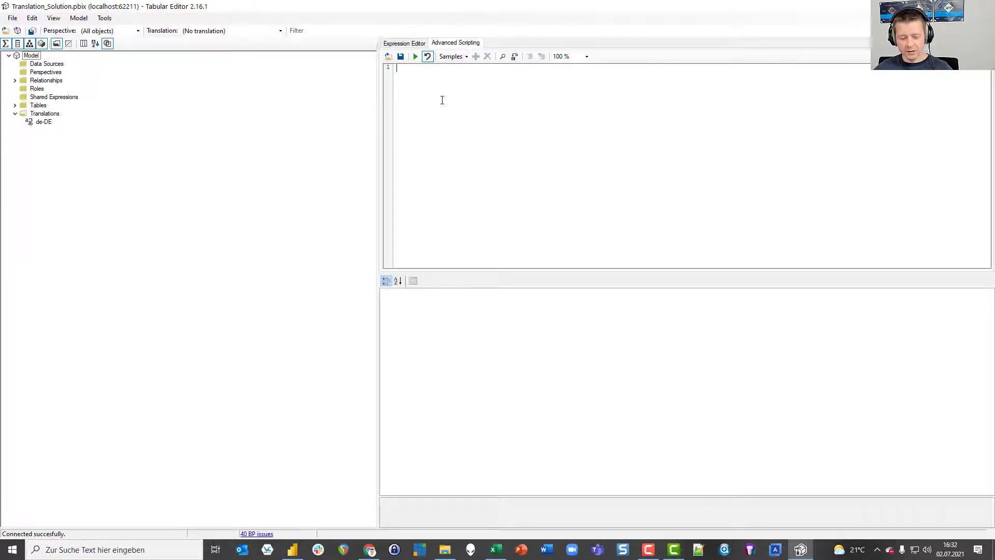
{"action": "key", "text": "ctrl+v"}
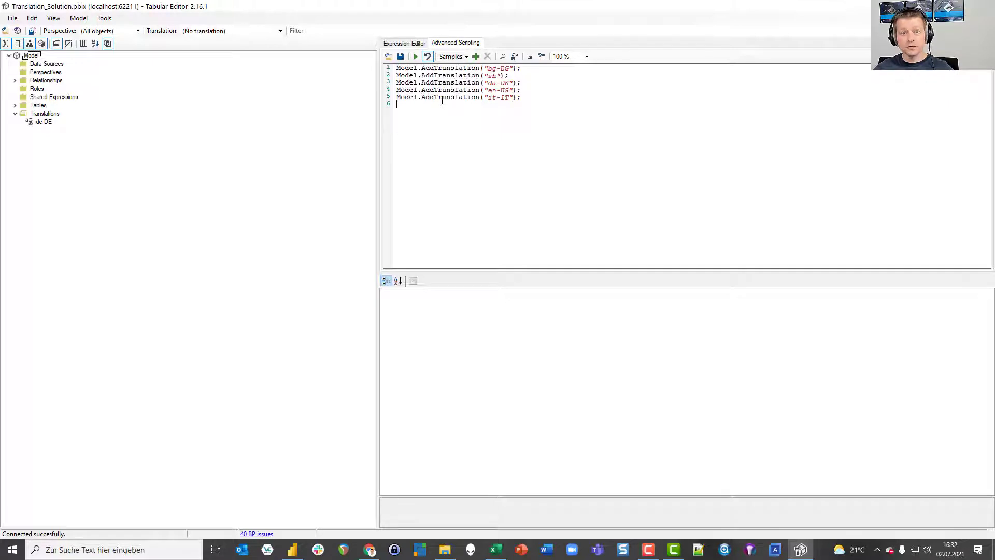
{"action": "scroll", "coordinate": [447, 125], "scroll_direction": "up", "scroll_amount": 2}
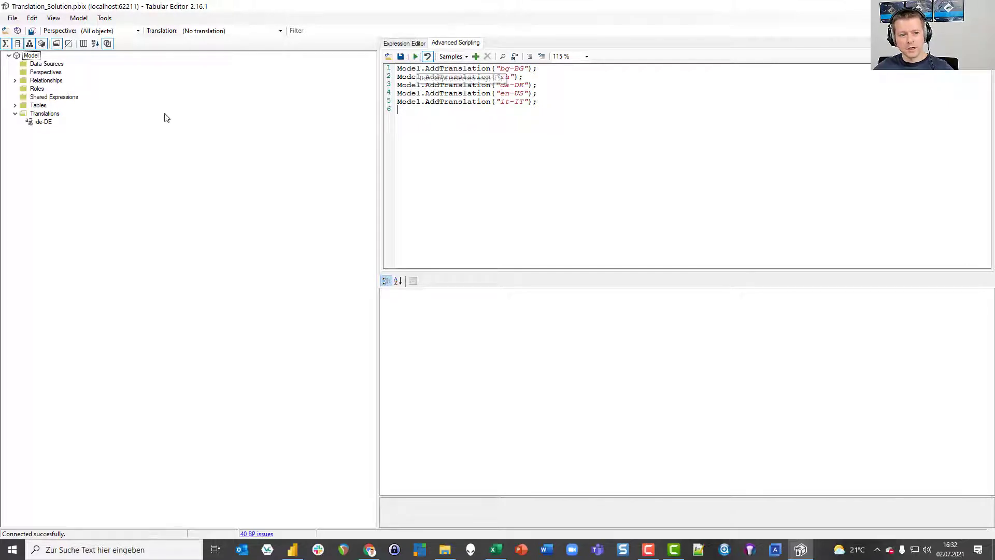
Run the AddTranslation script, save the model, and preview its tables in Danish (Denmark).
{"action": "left_click", "coordinate": [415, 56]}
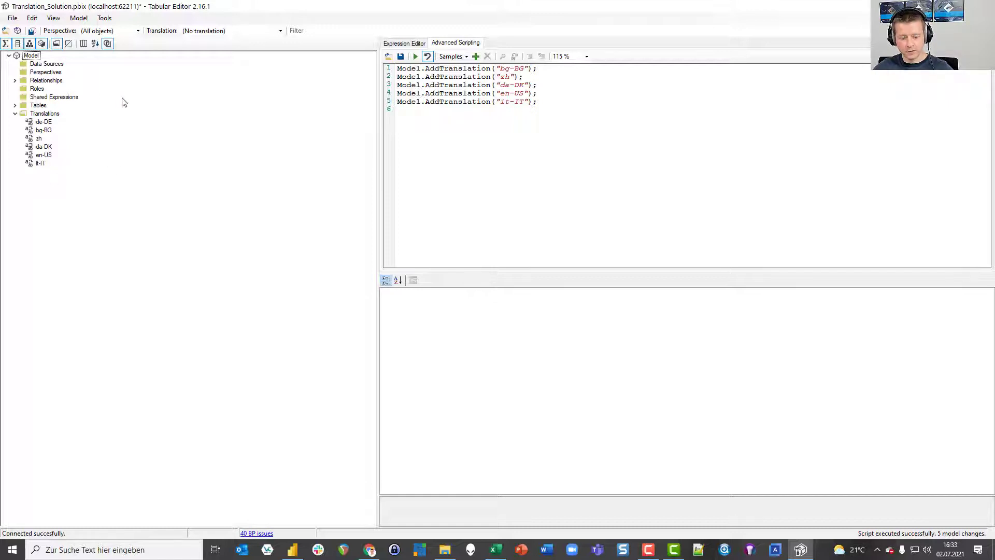
{"action": "key", "text": "ctrl+s"}
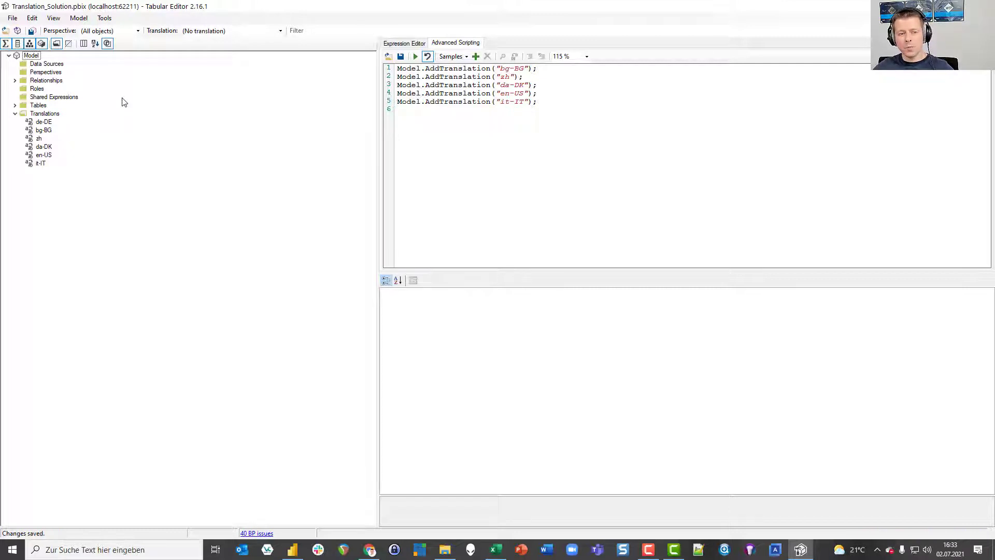
{"action": "left_click", "coordinate": [15, 106]}
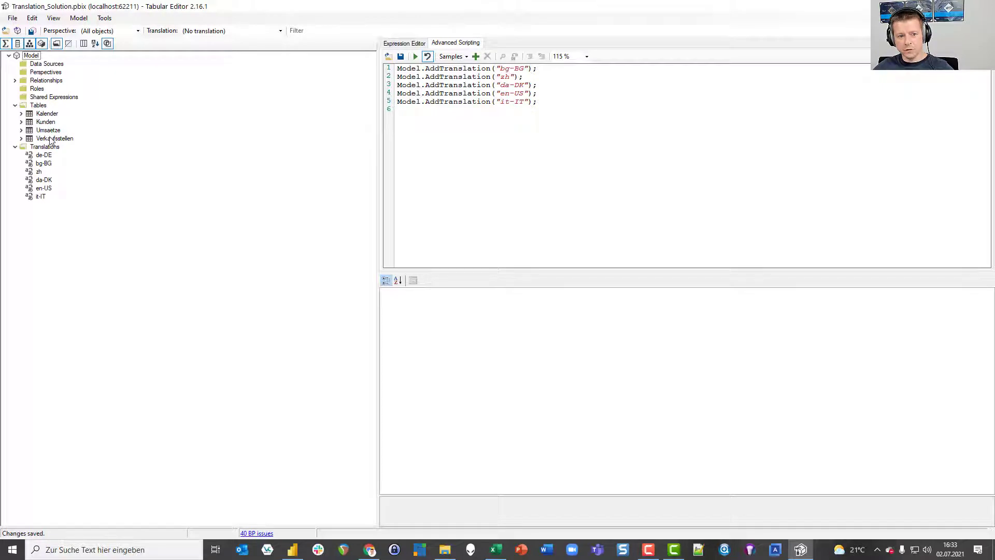
{"action": "left_click", "coordinate": [280, 31]}
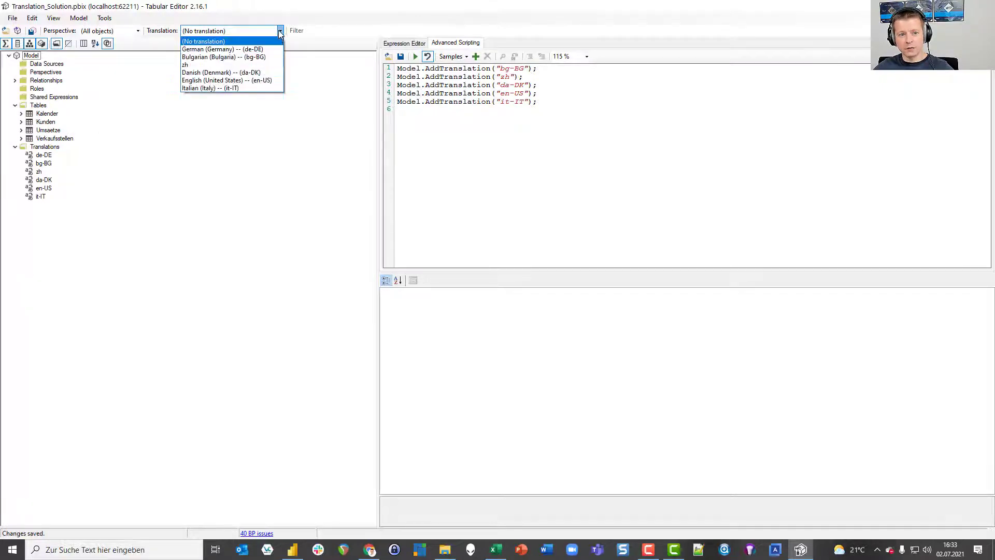
{"action": "left_click", "coordinate": [249, 73]}
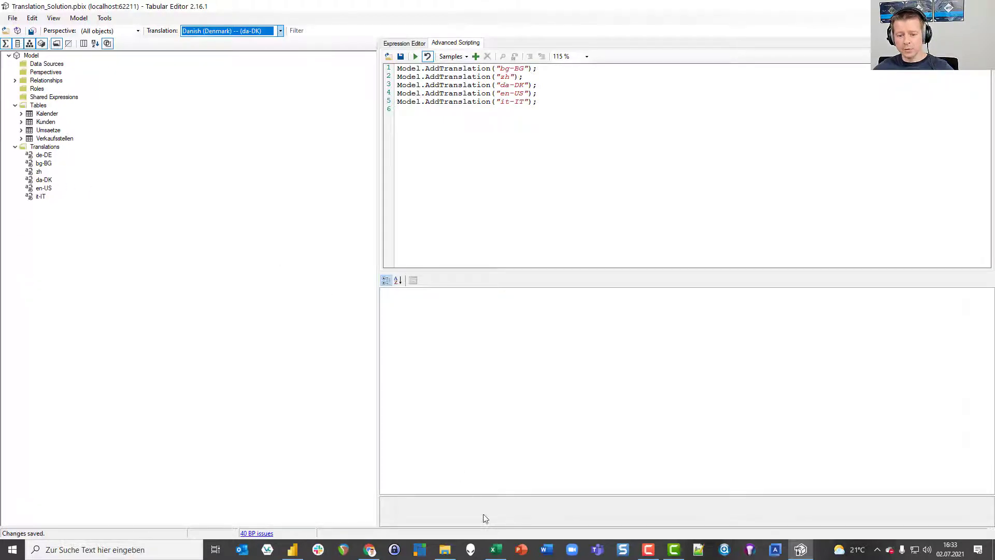
{"action": "left_click", "coordinate": [496, 549]}
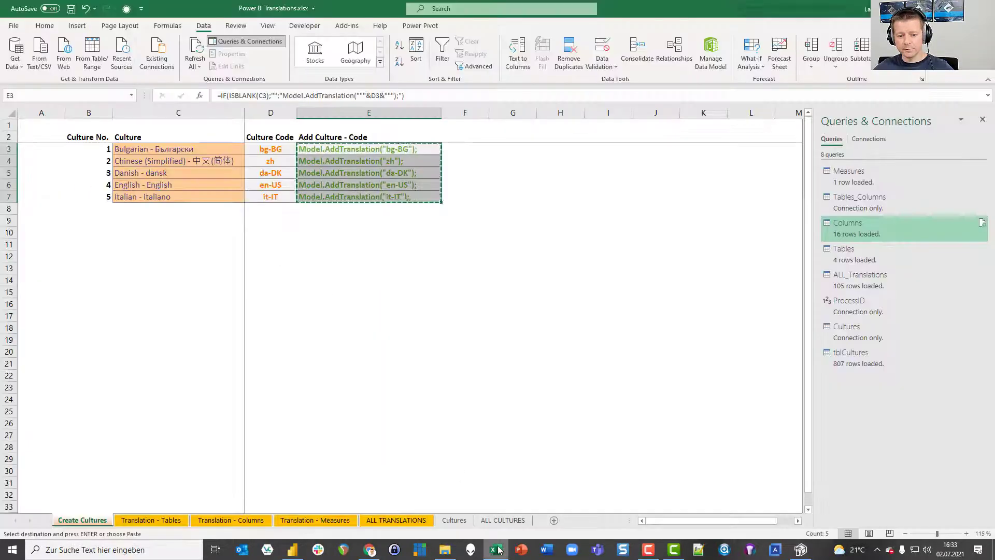
Open the Translation - Tables sheet, select table names A4:B6, and glance at the Columns and Measures sheets.
{"action": "left_click", "coordinate": [346, 290]}
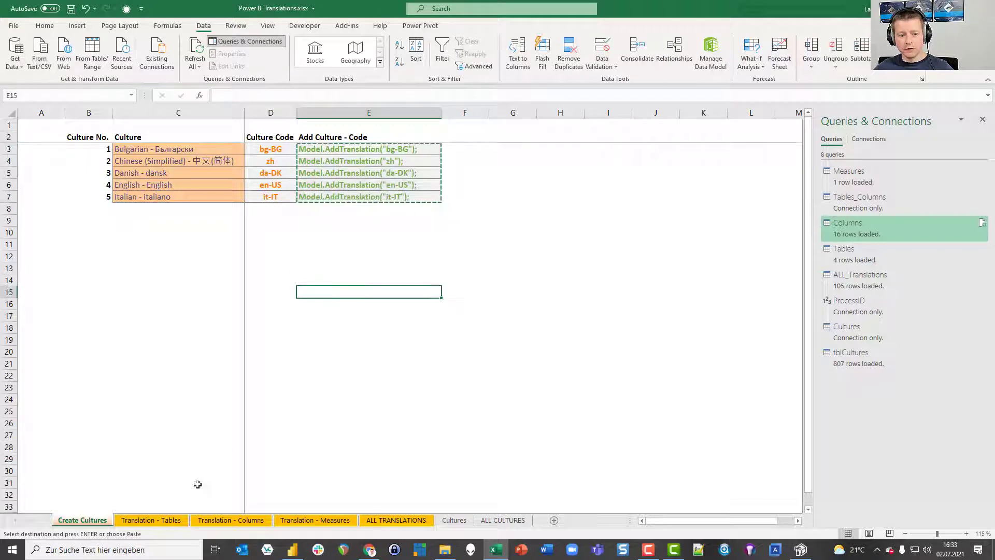
{"action": "left_click", "coordinate": [168, 521]}
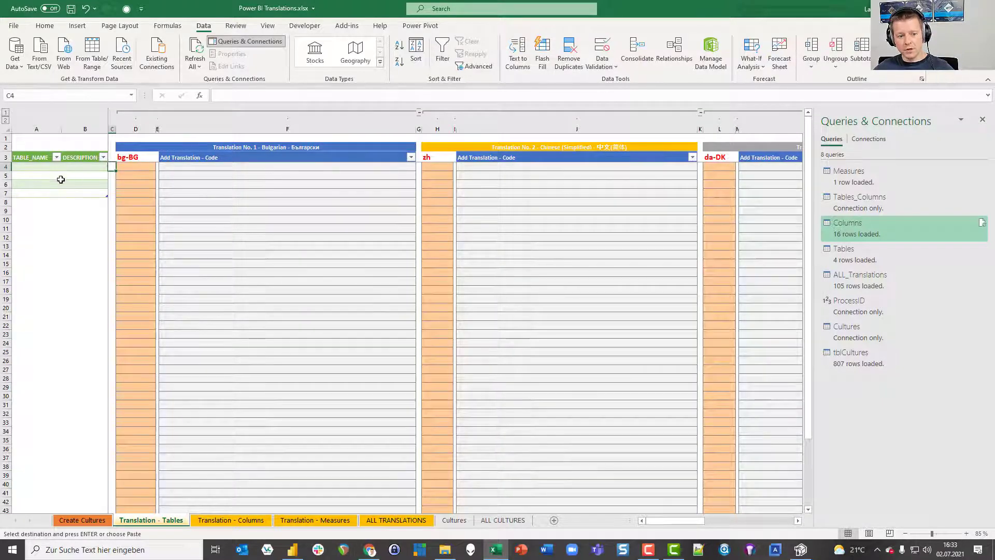
{"action": "left_click_drag", "start_coordinate": [39, 166], "coordinate": [88, 191]}
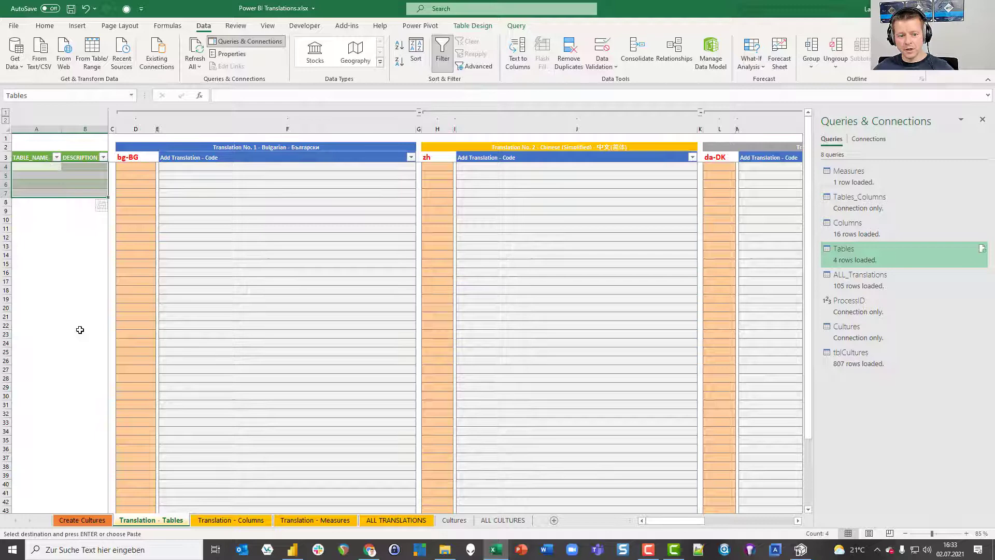
{"action": "left_click", "coordinate": [246, 524]}
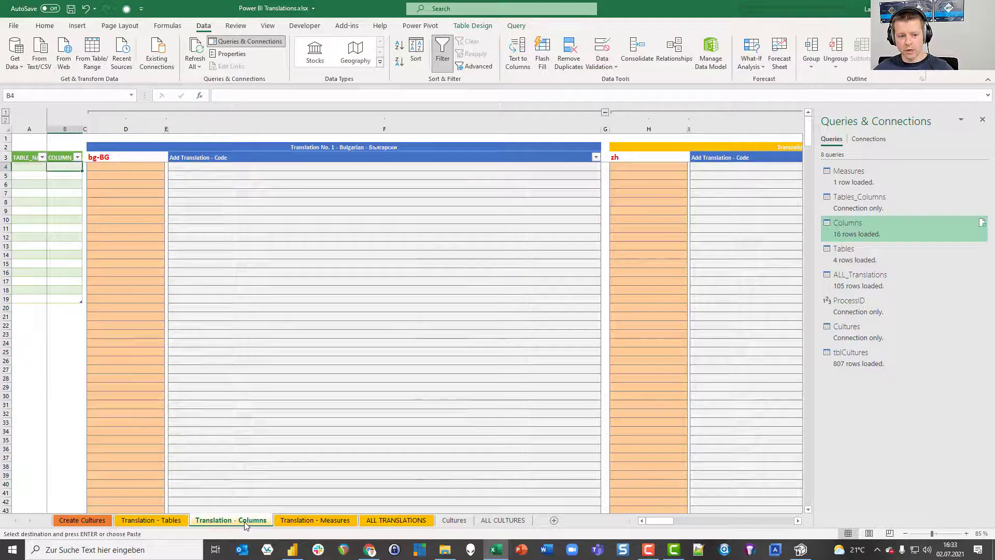
{"action": "left_click", "coordinate": [318, 521]}
{"action": "left_click", "coordinate": [182, 523]}
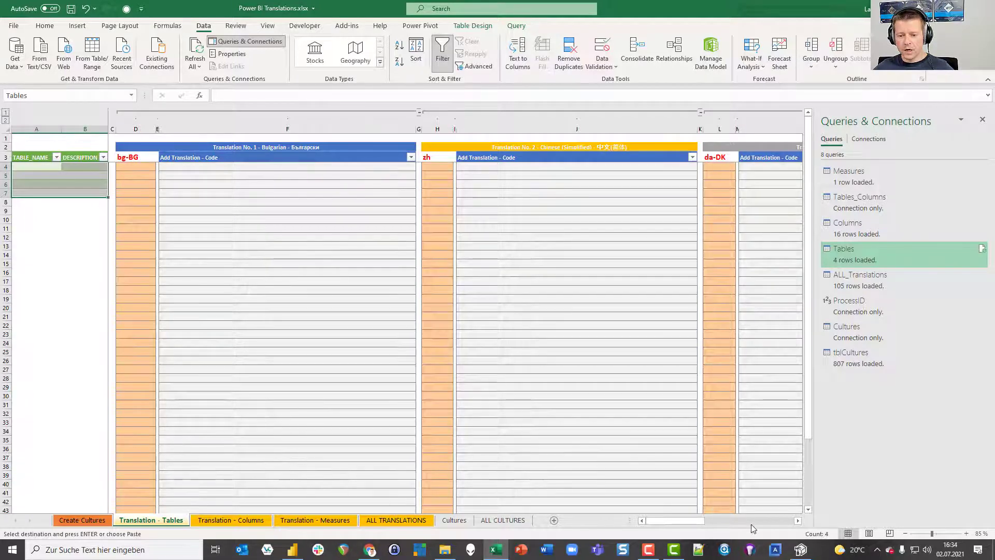
Briefly switch to Tabular Editor and back to the Excel workbook's queries.
{"action": "left_click", "coordinate": [801, 551]}
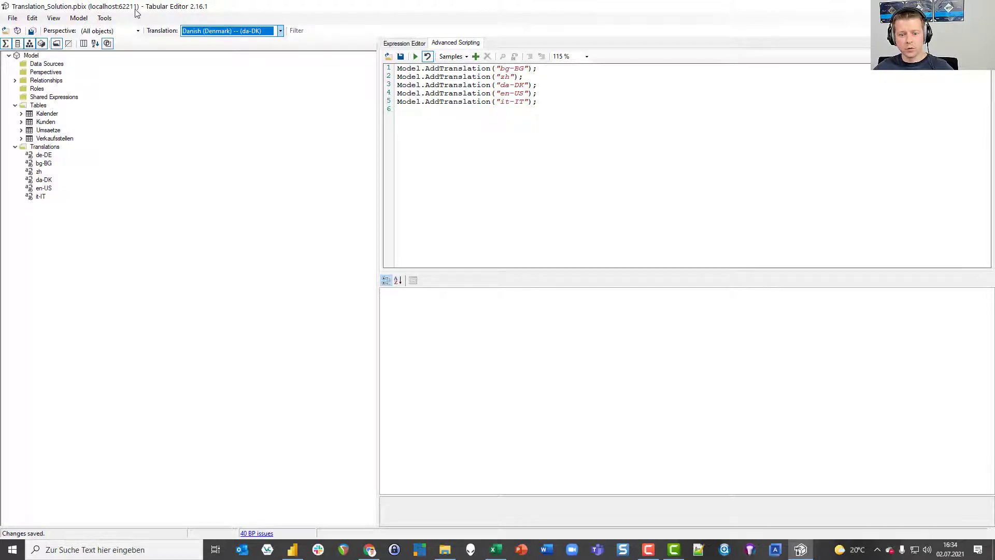
{"action": "left_click", "coordinate": [495, 551]}
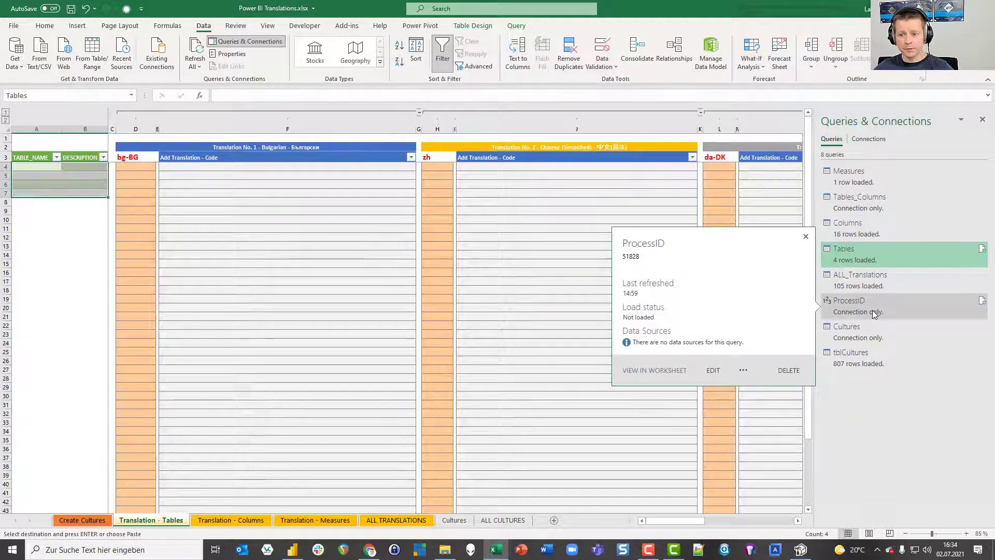
Open the ProcessID query in Power Query Editor and replace 51828 with 62211.
{"action": "mouse_move", "coordinate": [856, 328]}
{"action": "mouse_move", "coordinate": [854, 311]}
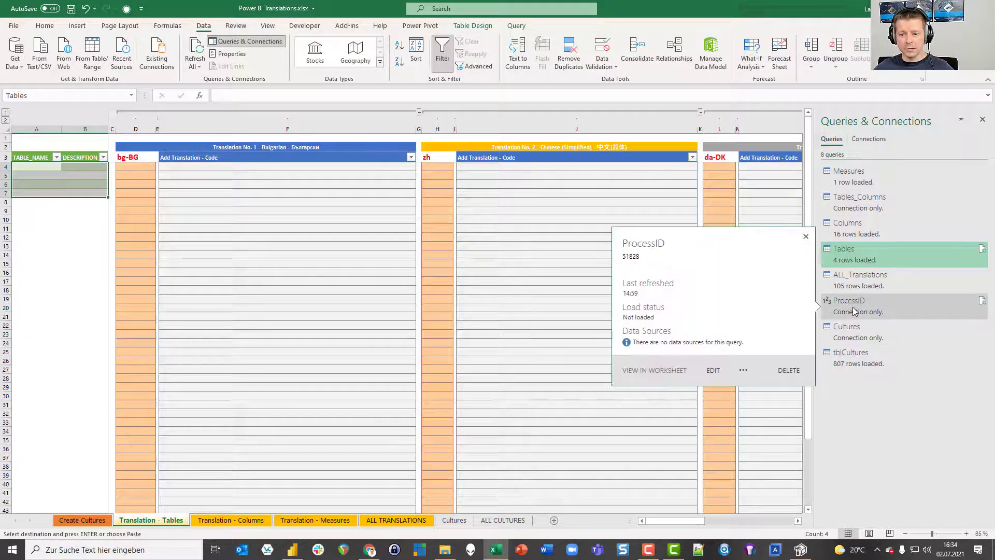
{"action": "double_click", "coordinate": [853, 308]}
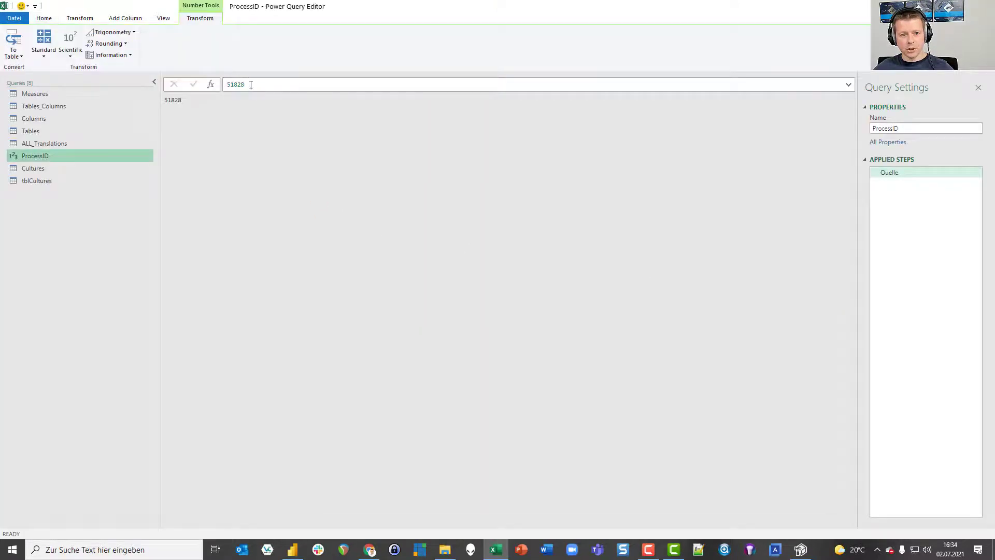
{"action": "left_click_drag", "start_coordinate": [251, 85], "coordinate": [219, 91]}
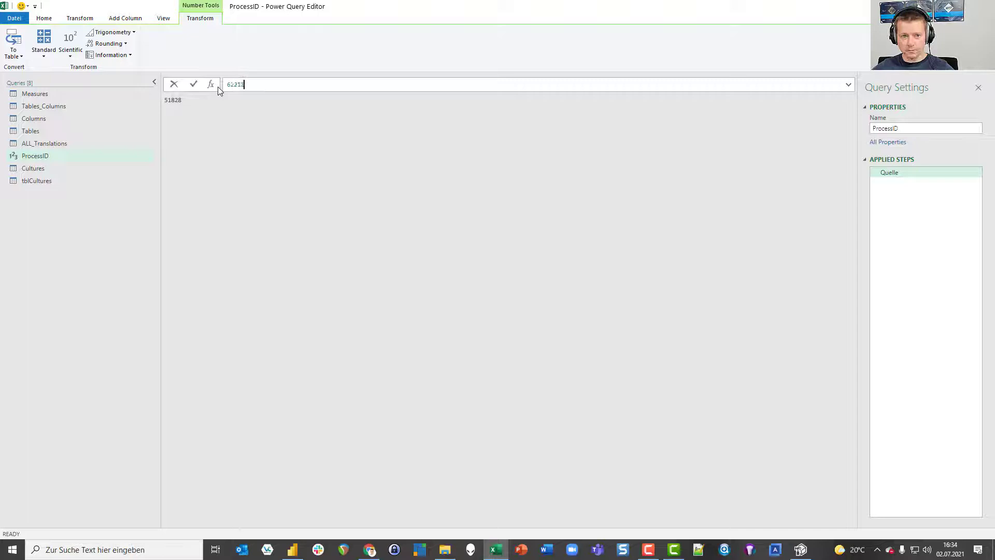
{"action": "type", "text": "62211"}
{"action": "key", "text": "Return"}
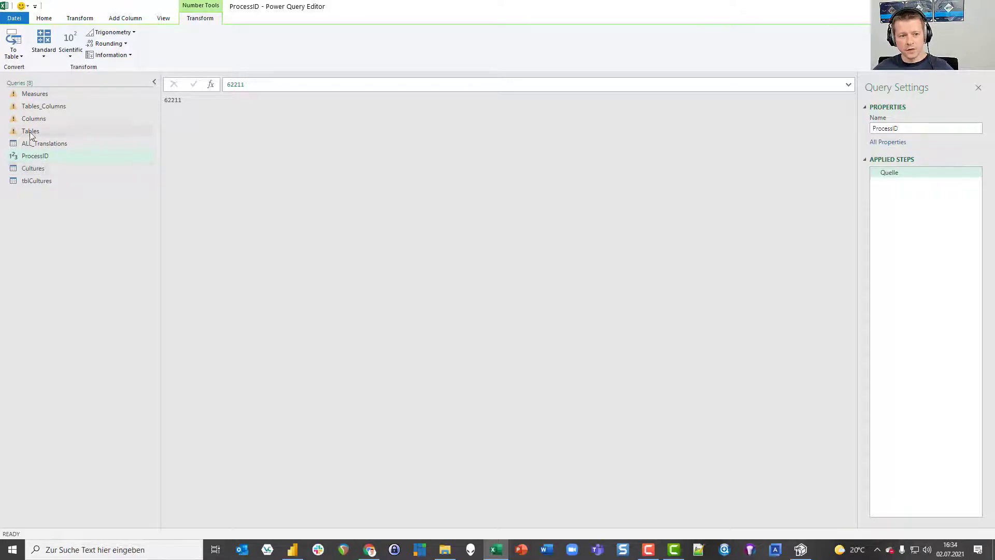
Approve running the native database query for the Measures query.
{"action": "left_click", "coordinate": [33, 95]}
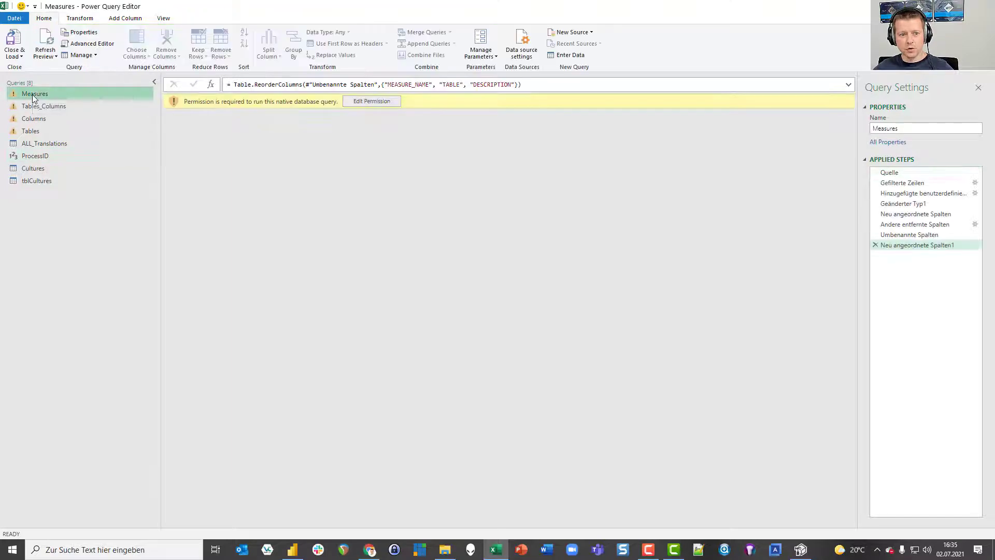
{"action": "left_click", "coordinate": [370, 103]}
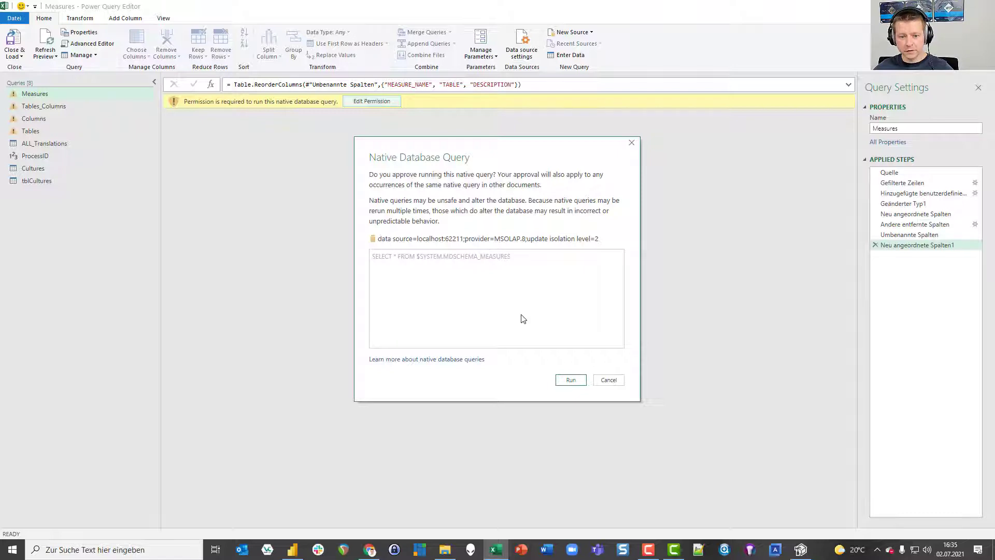
{"action": "left_click", "coordinate": [568, 380]}
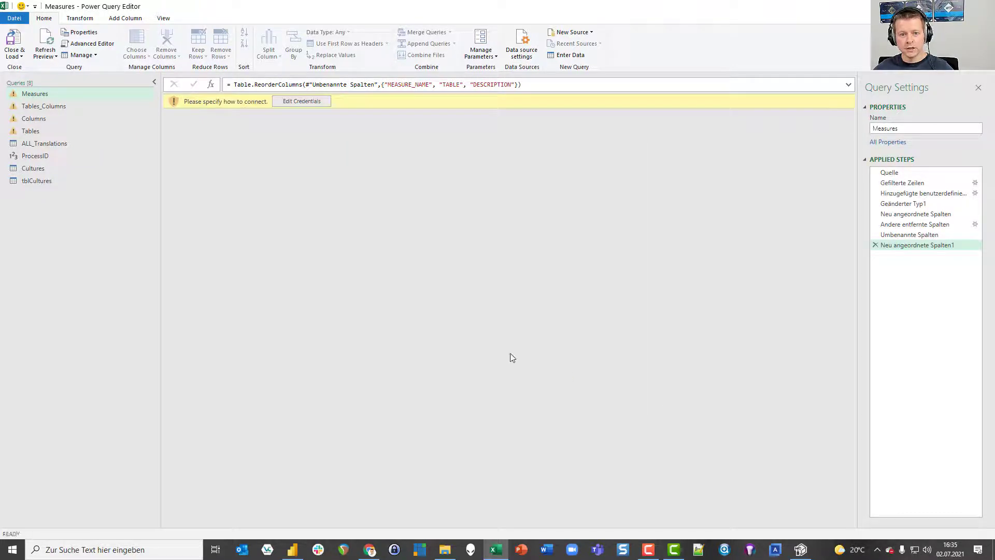
Set the data source sign-in to Windows with the current credentials and connect.
{"action": "left_click", "coordinate": [301, 102]}
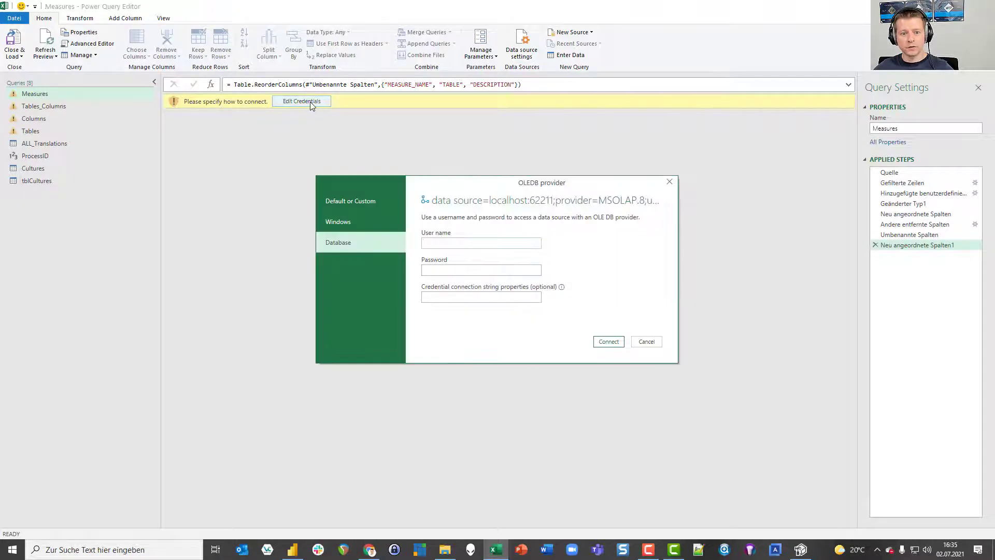
{"action": "left_click", "coordinate": [346, 224]}
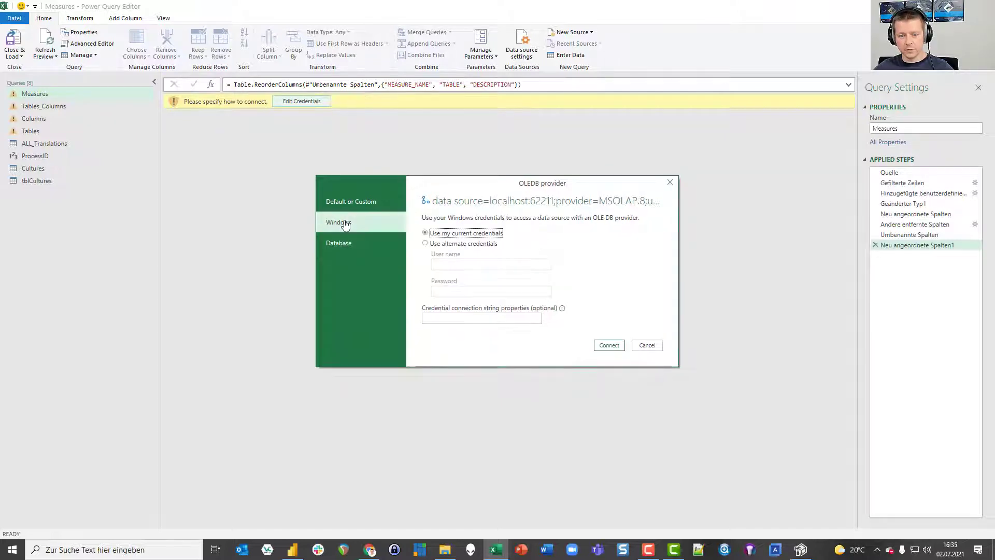
{"action": "left_click", "coordinate": [609, 345]}
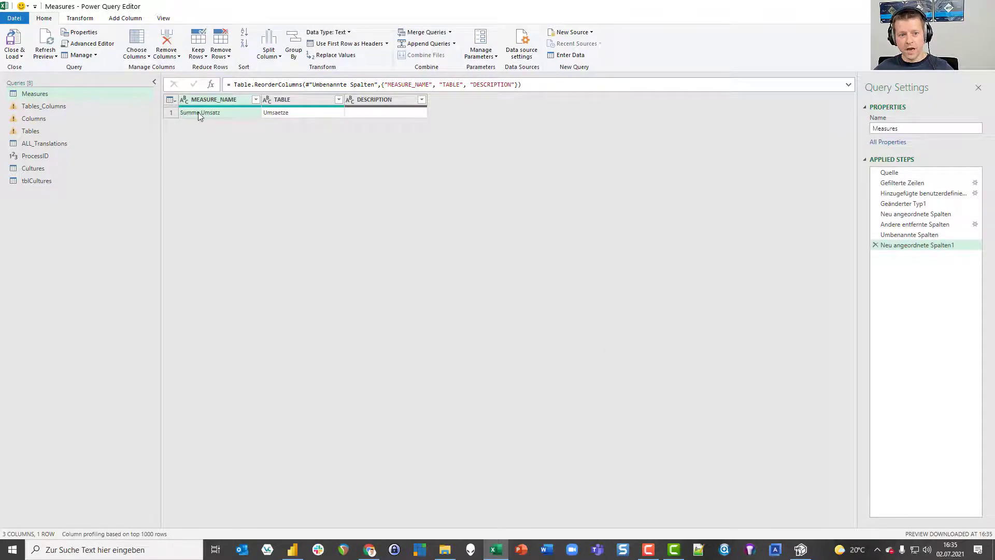
Approve the native query so Tables_Columns loads its column data.
{"action": "left_click", "coordinate": [35, 107]}
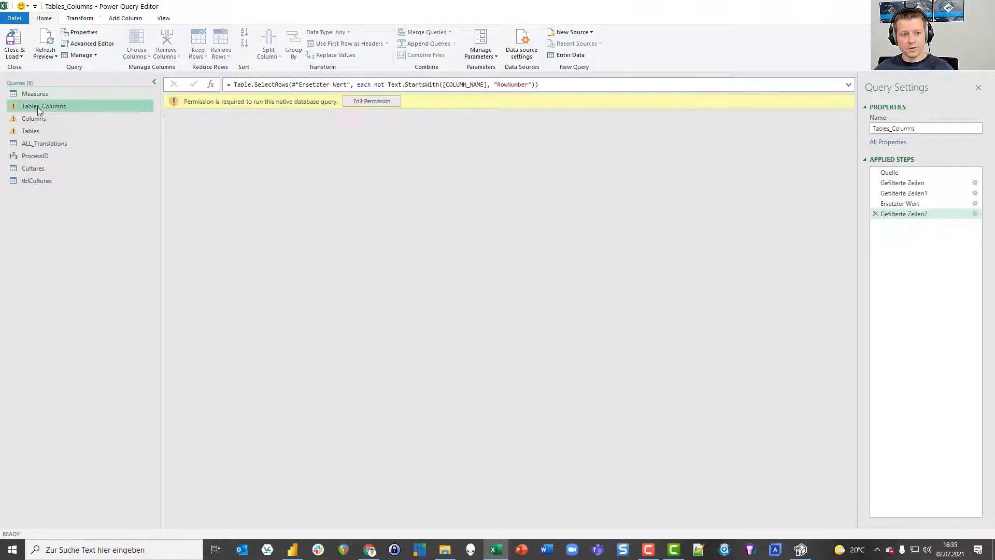
{"action": "left_click", "coordinate": [361, 102]}
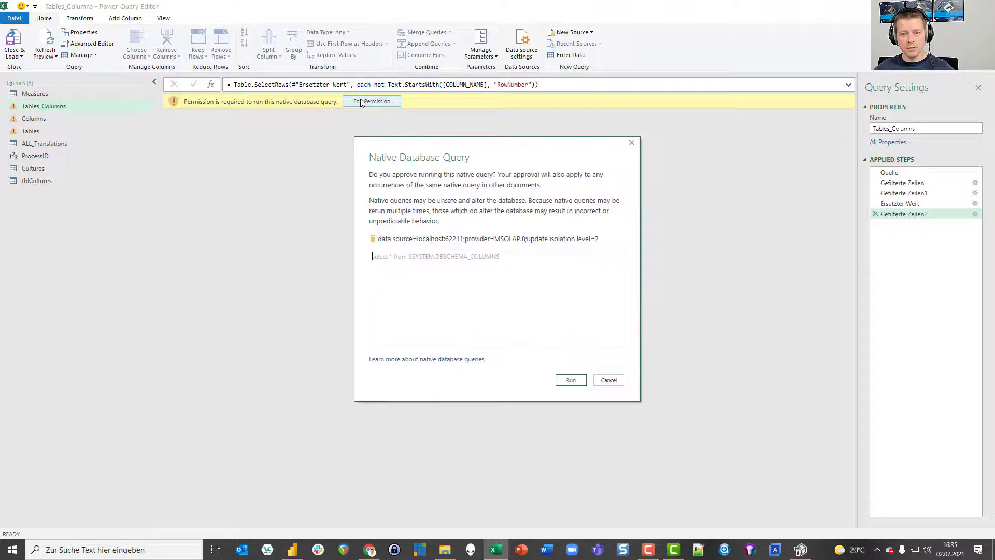
{"action": "left_click", "coordinate": [568, 379]}
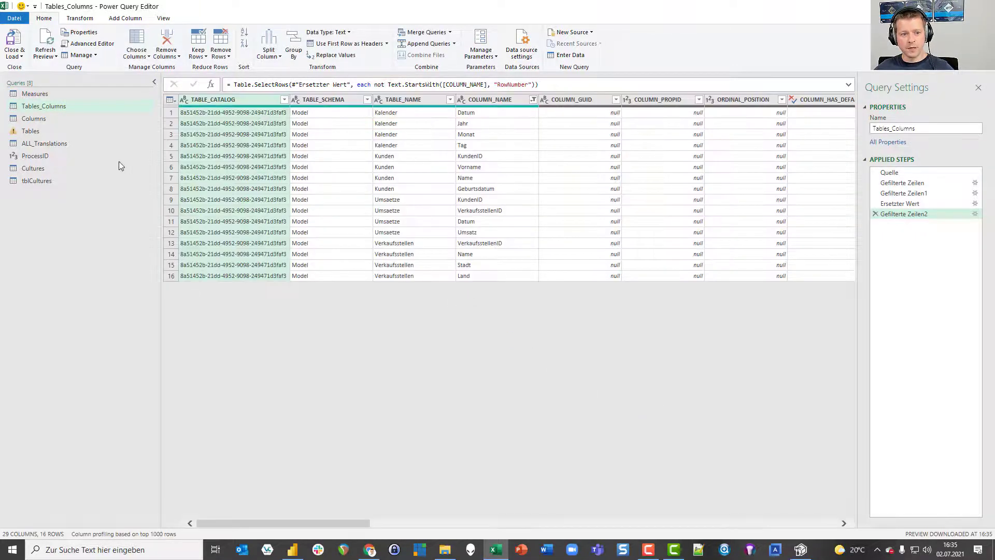
Approve the Tables query's native query, then Close & Load all queries into Excel.
{"action": "left_click", "coordinate": [34, 134]}
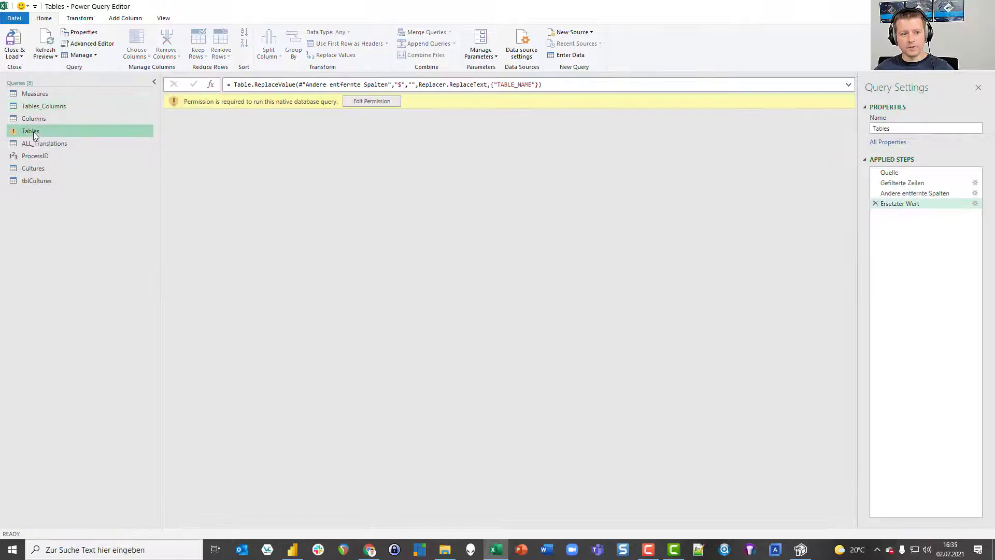
{"action": "left_click", "coordinate": [355, 101]}
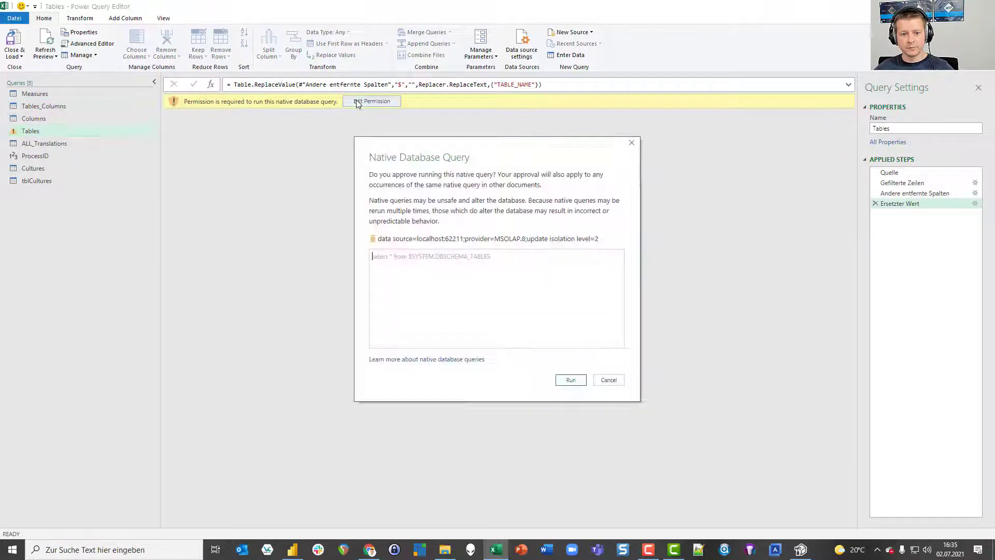
{"action": "left_click", "coordinate": [567, 379]}
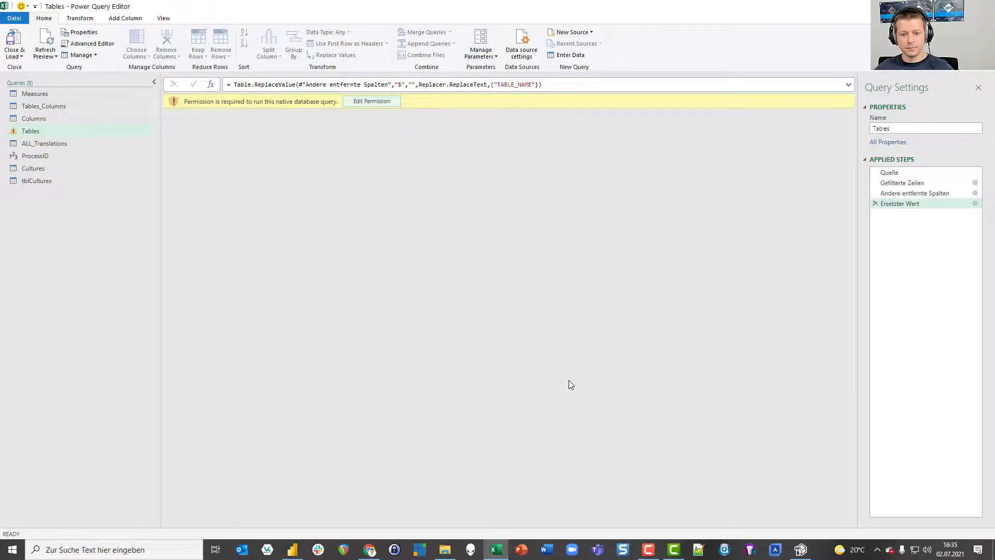
{"action": "left_click", "coordinate": [14, 42]}
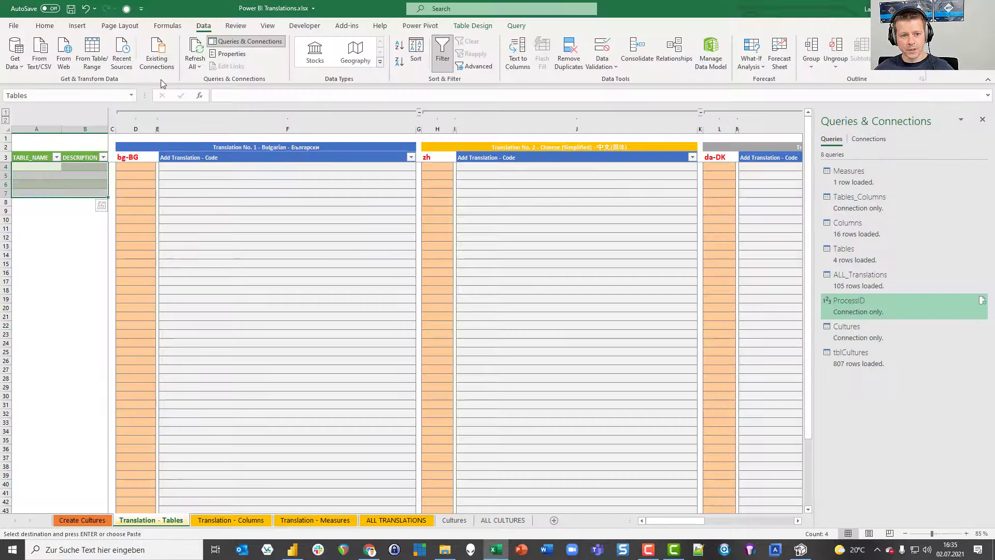
Refresh All queries, review the Columns and Measures translation sheets, then return to Translation - Tables.
{"action": "left_click", "coordinate": [198, 50]}
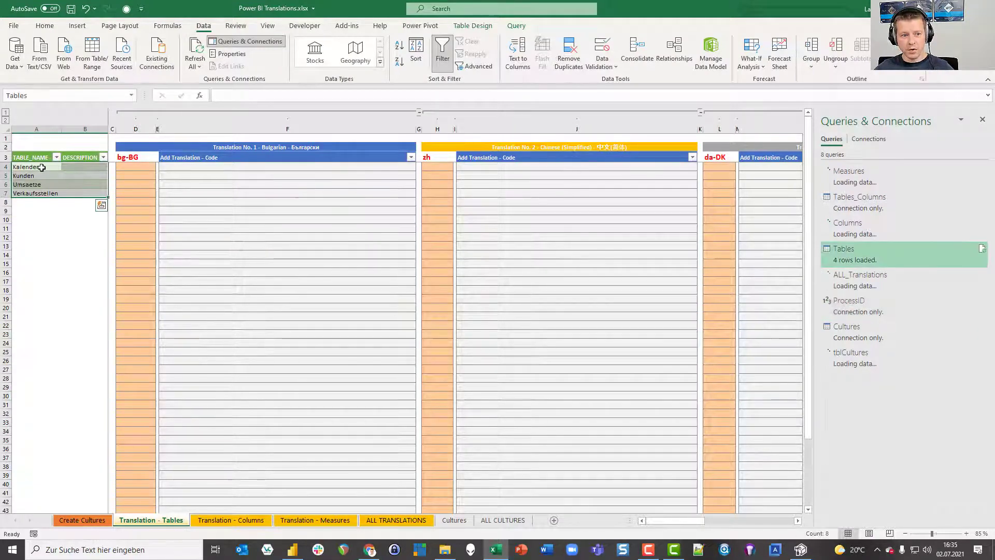
{"action": "left_click", "coordinate": [231, 519]}
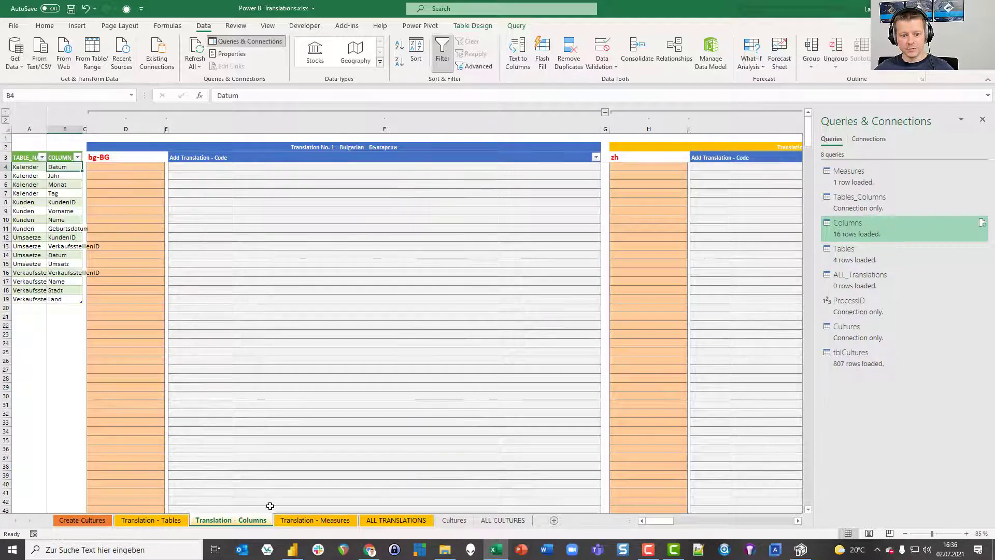
{"action": "left_click", "coordinate": [312, 520]}
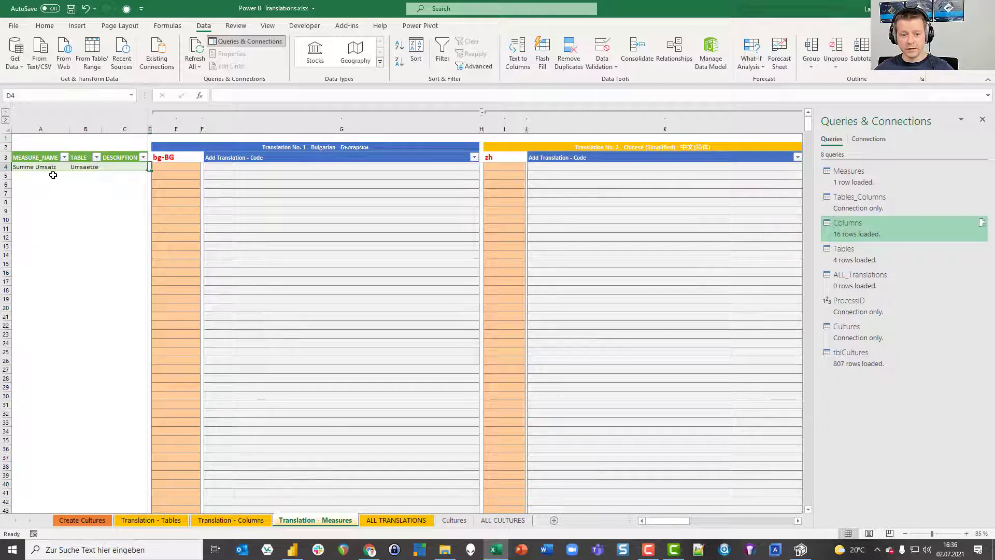
{"action": "left_click", "coordinate": [156, 520]}
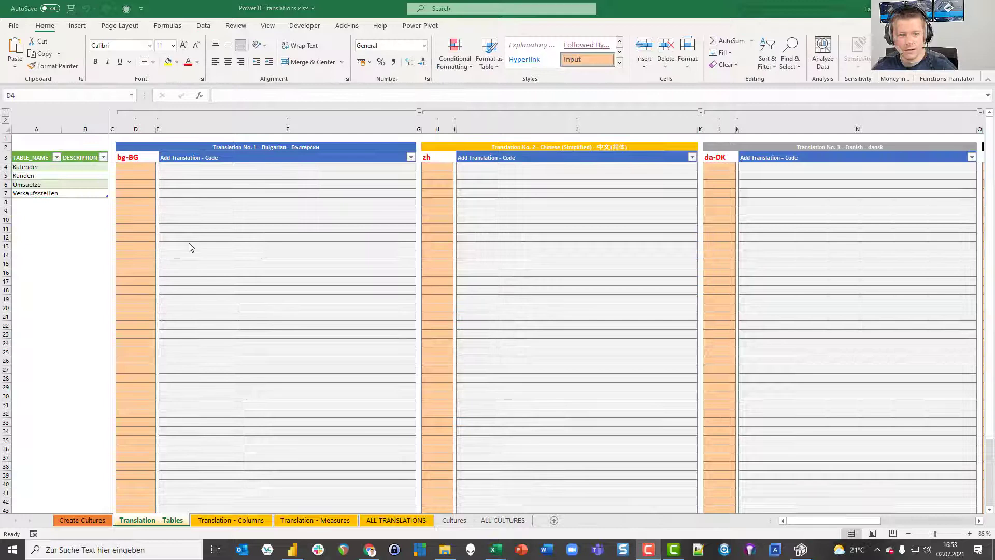
Select the empty bg-BG, zh and da-DK translation cells D4:D7, H4:H7 and L4:L7.
{"action": "left_click_drag", "start_coordinate": [136, 167], "coordinate": [140, 195]}
{"action": "left_click_drag", "start_coordinate": [439, 167], "coordinate": [440, 195]}
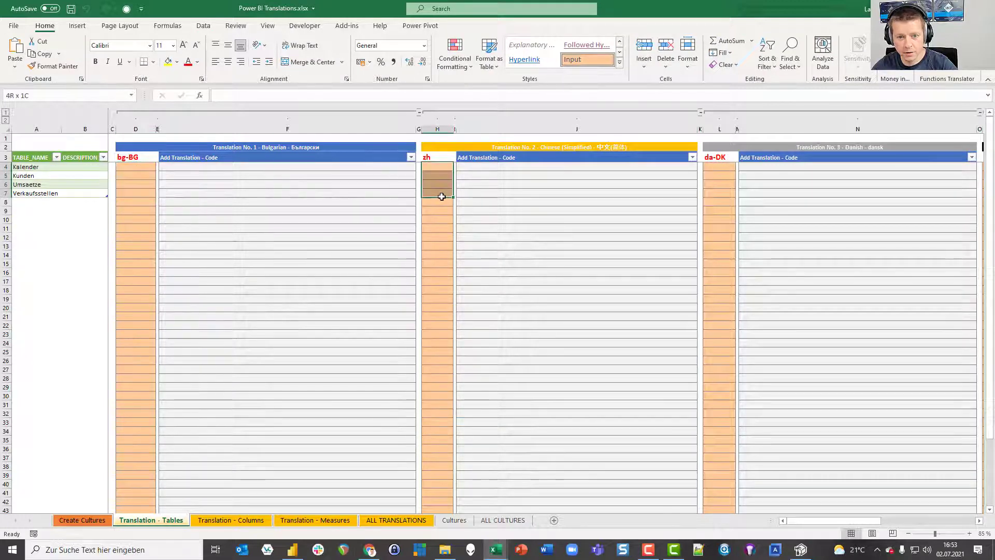
{"action": "left_click_drag", "start_coordinate": [717, 168], "coordinate": [717, 194]}
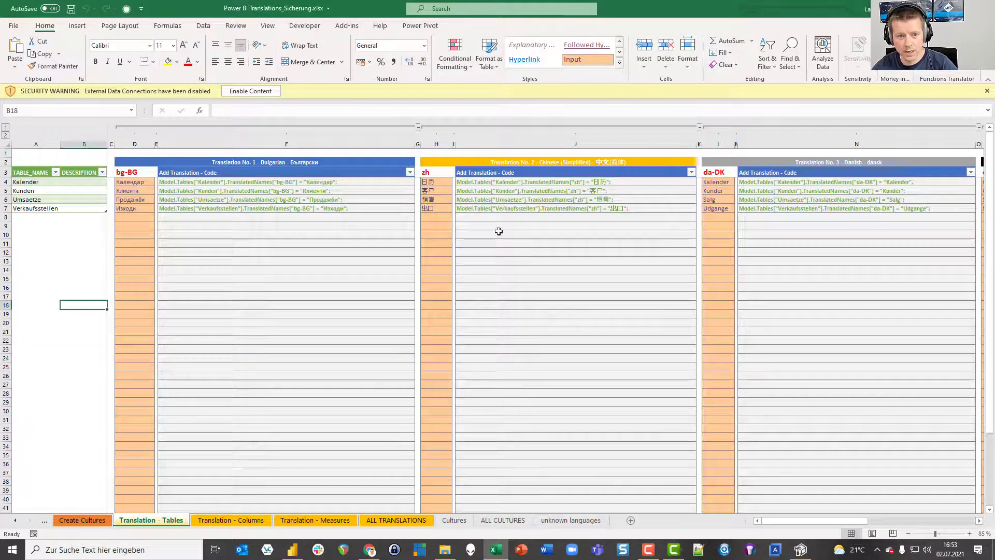
{"action": "left_click", "coordinate": [140, 184]}
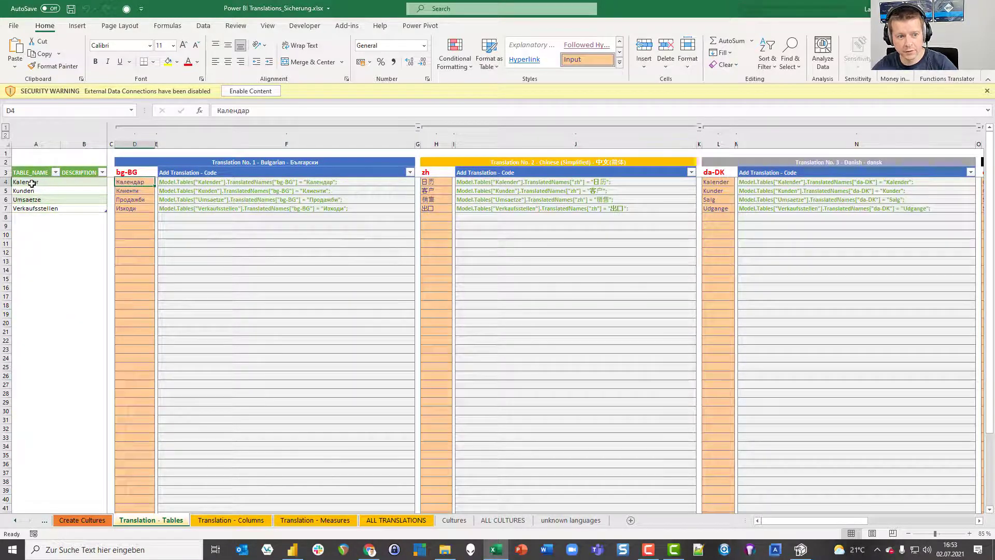
{"action": "left_click_drag", "start_coordinate": [29, 181], "coordinate": [32, 205]}
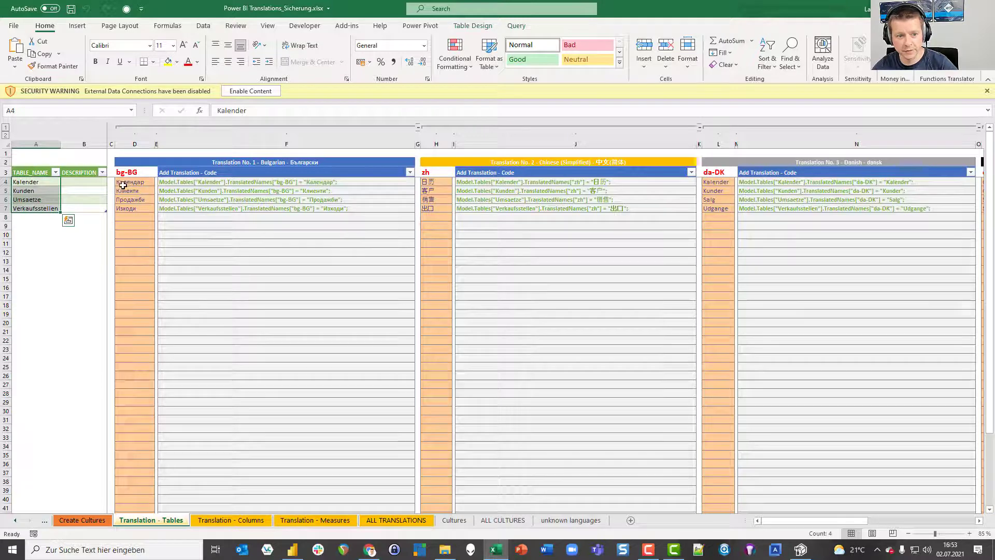
{"action": "left_click_drag", "start_coordinate": [126, 183], "coordinate": [126, 205]}
{"action": "left_click_drag", "start_coordinate": [439, 183], "coordinate": [441, 209]}
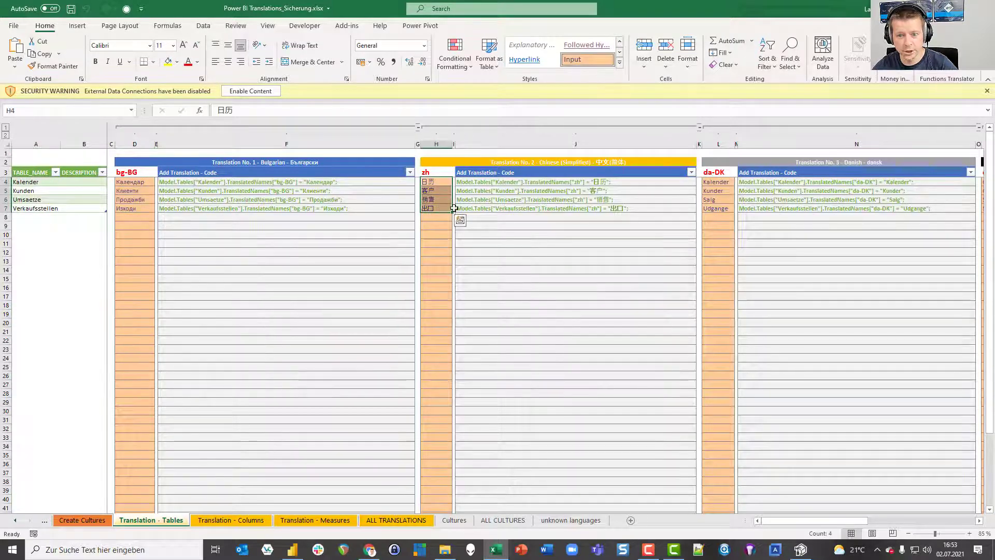
{"action": "left_click_drag", "start_coordinate": [702, 182], "coordinate": [718, 208]}
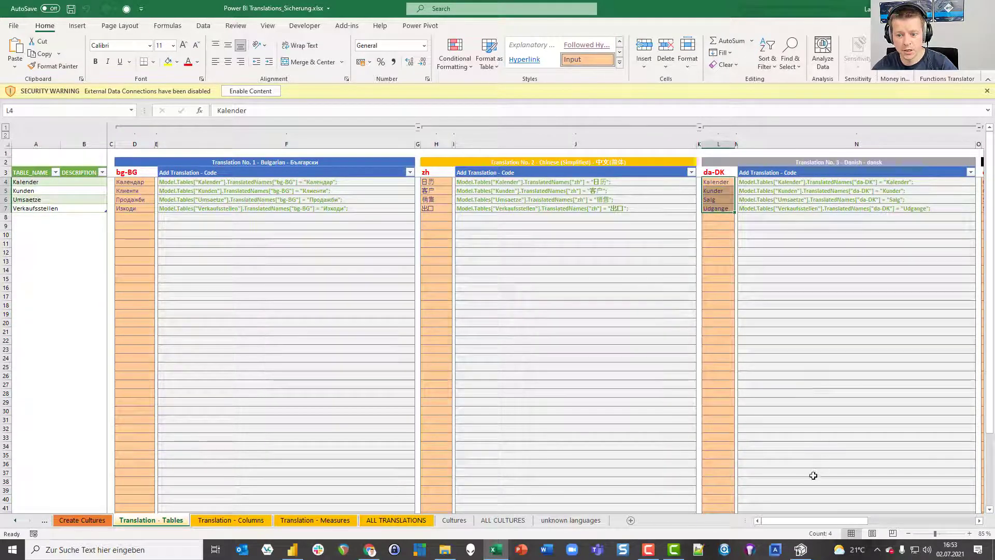
{"action": "left_click_drag", "start_coordinate": [802, 520], "coordinate": [894, 505]}
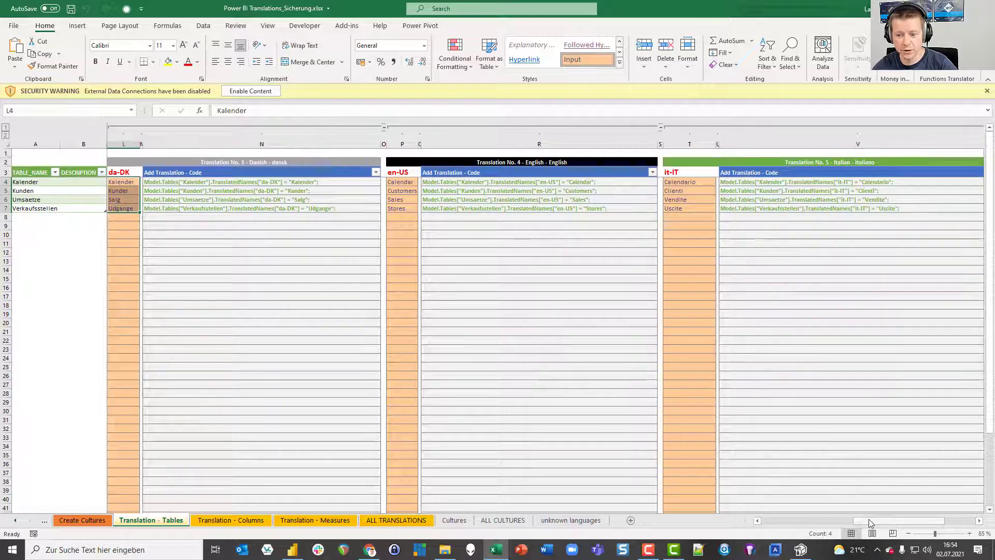
{"action": "left_click_drag", "start_coordinate": [869, 518], "coordinate": [759, 531]}
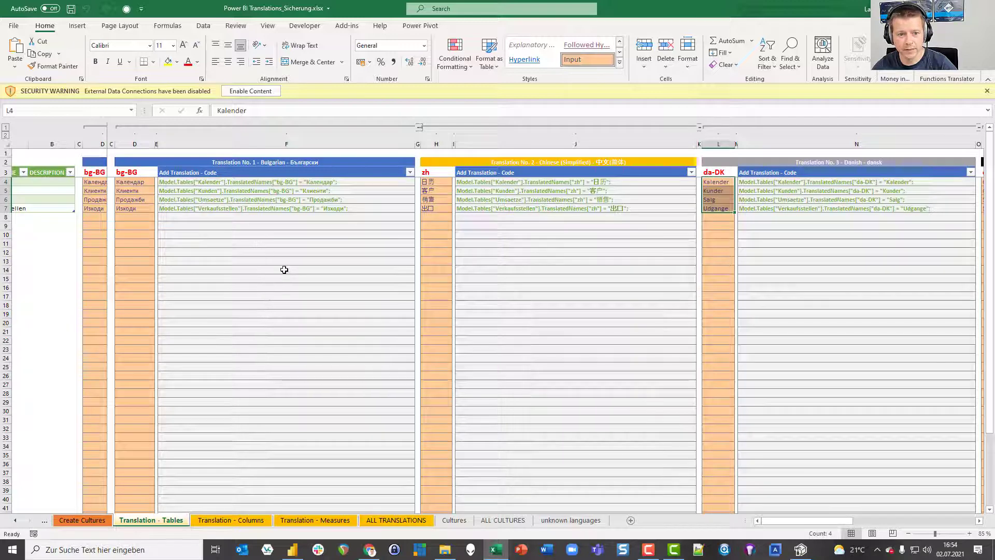
{"action": "left_click", "coordinate": [241, 183]}
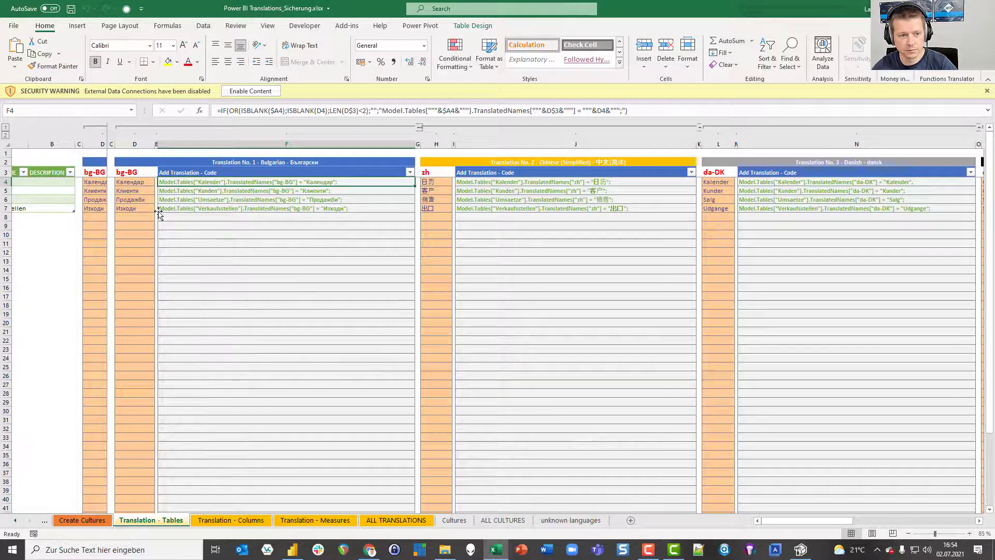
{"action": "scroll", "coordinate": [234, 227], "scroll_direction": "right", "scroll_amount": 2}
{"action": "scroll", "coordinate": [237, 227], "scroll_direction": "left", "scroll_amount": 2}
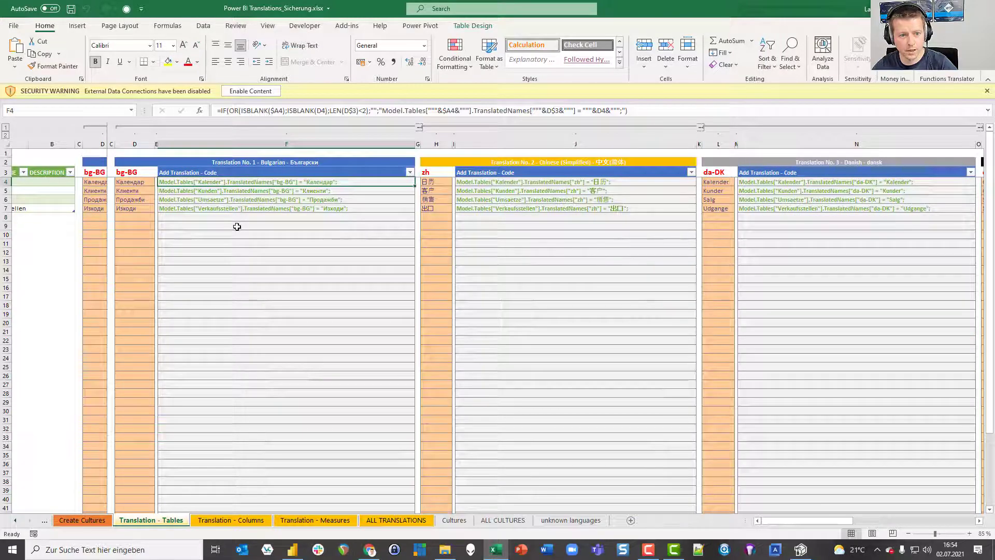
Inspect the Kalender entry and the Chinese code formula, then view the Translation - Measures sheet.
{"action": "left_click", "coordinate": [243, 520]}
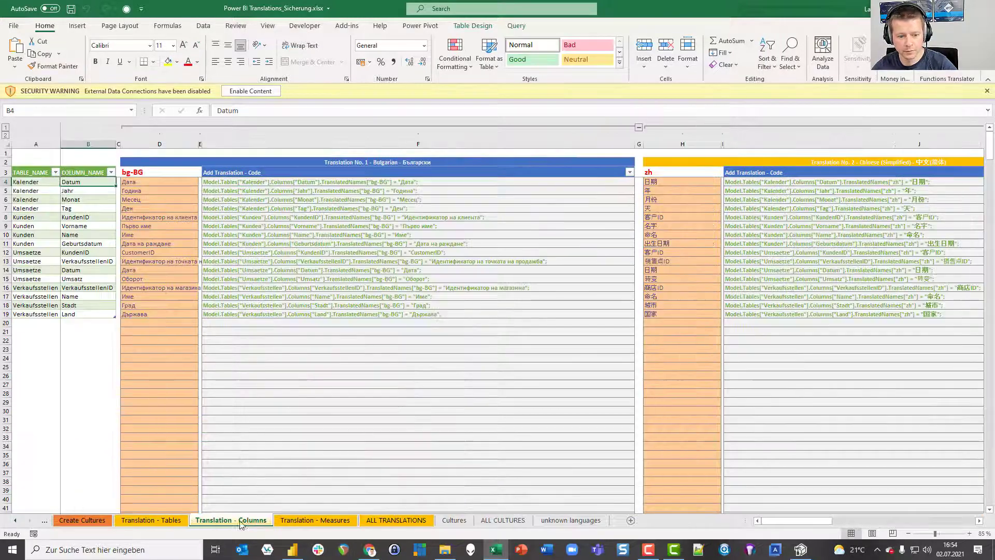
{"action": "left_click", "coordinate": [164, 521]}
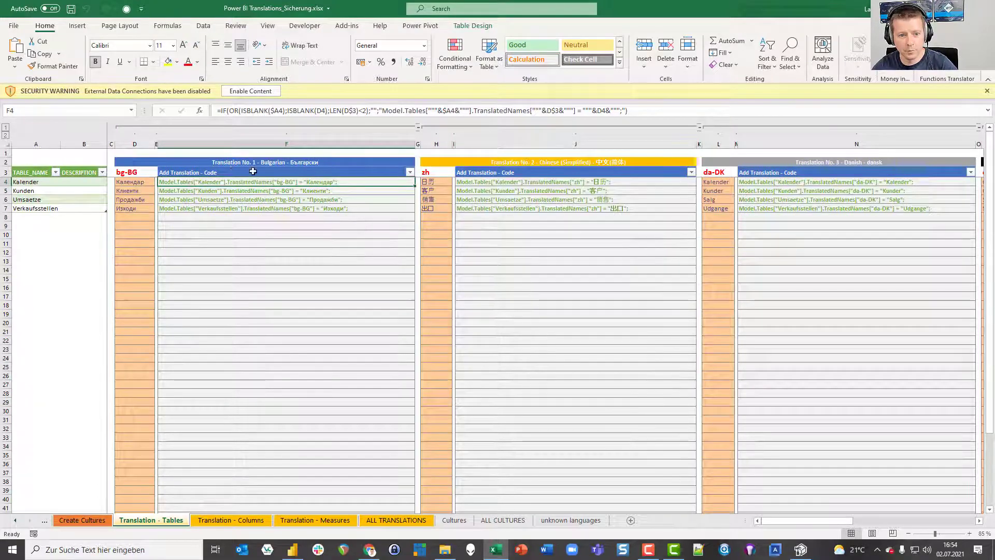
{"action": "left_click", "coordinate": [39, 183]}
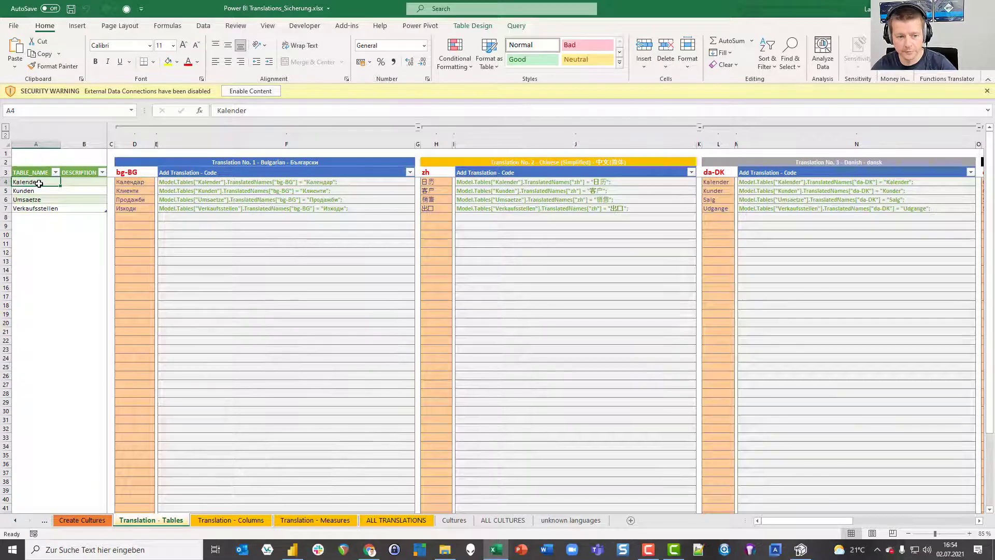
{"action": "left_click", "coordinate": [474, 184]}
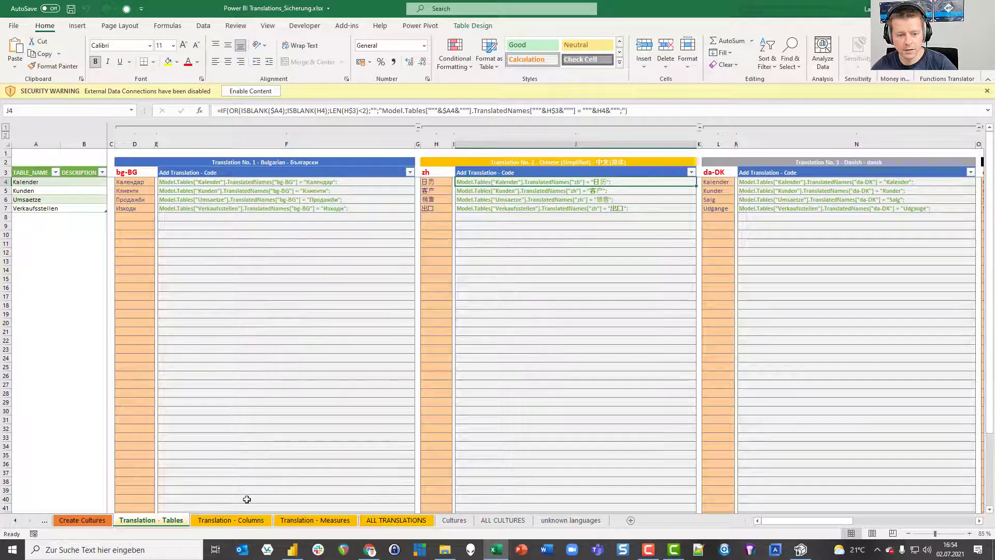
{"action": "left_click", "coordinate": [241, 521]}
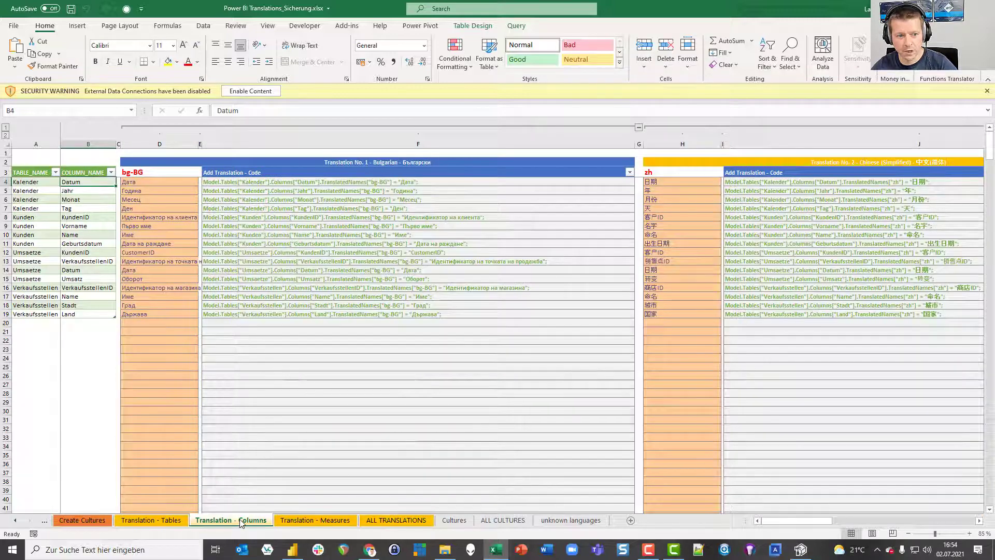
{"action": "left_click", "coordinate": [309, 523]}
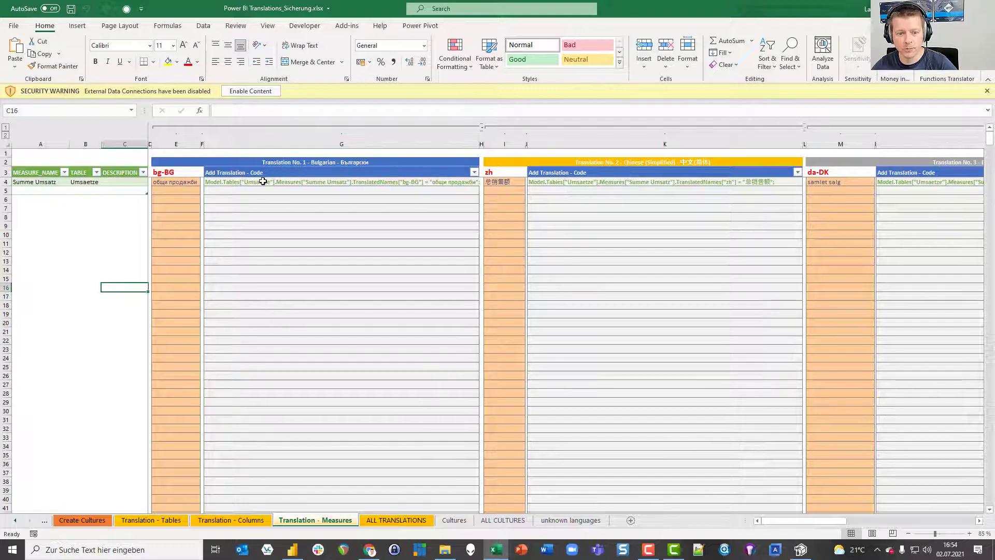
Delete the entire contents of the ALL_Translations table on the ALL TRANSLATIONS sheet.
{"action": "left_click", "coordinate": [396, 520]}
{"action": "scroll", "coordinate": [197, 308], "scroll_direction": "up", "scroll_amount": 16}
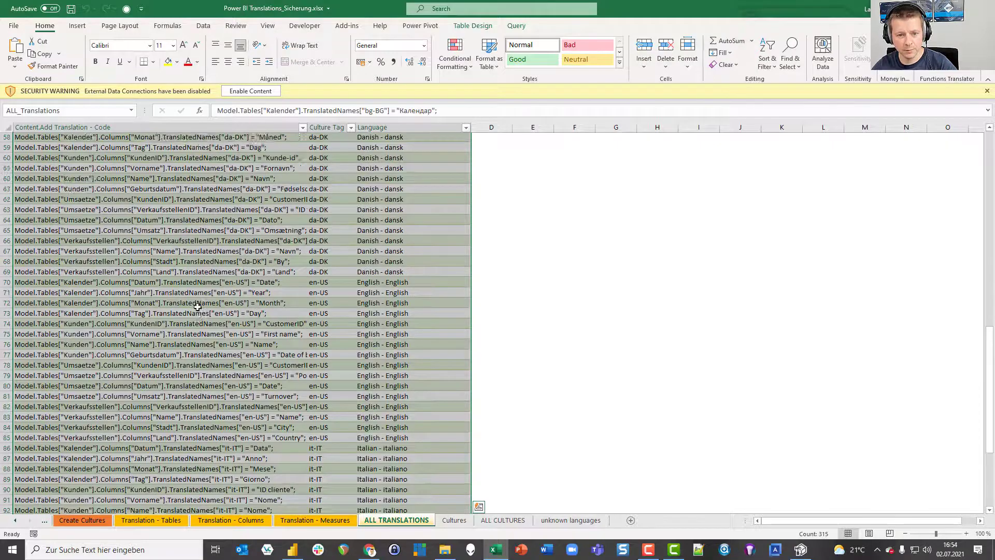
{"action": "scroll", "coordinate": [197, 306], "scroll_direction": "up", "scroll_amount": 7}
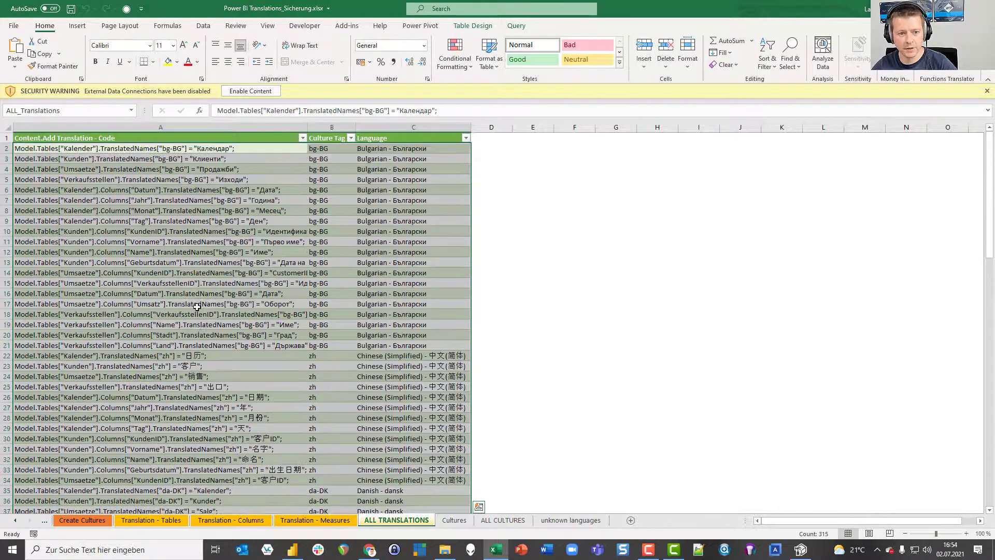
{"action": "left_click", "coordinate": [215, 149]}
{"action": "key", "text": "ctrl+a"}
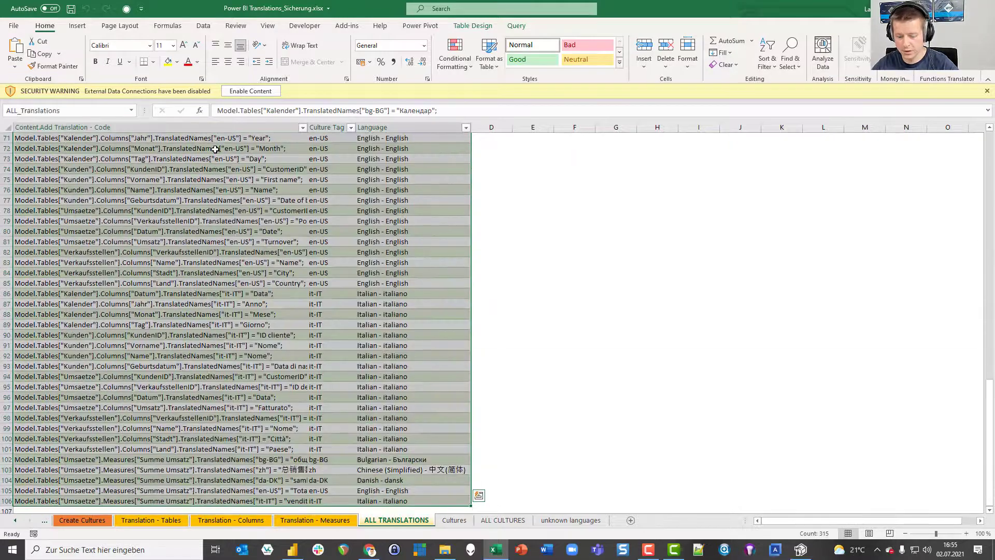
{"action": "key", "text": "Delete"}
{"action": "key", "text": "ctrl+Home"}
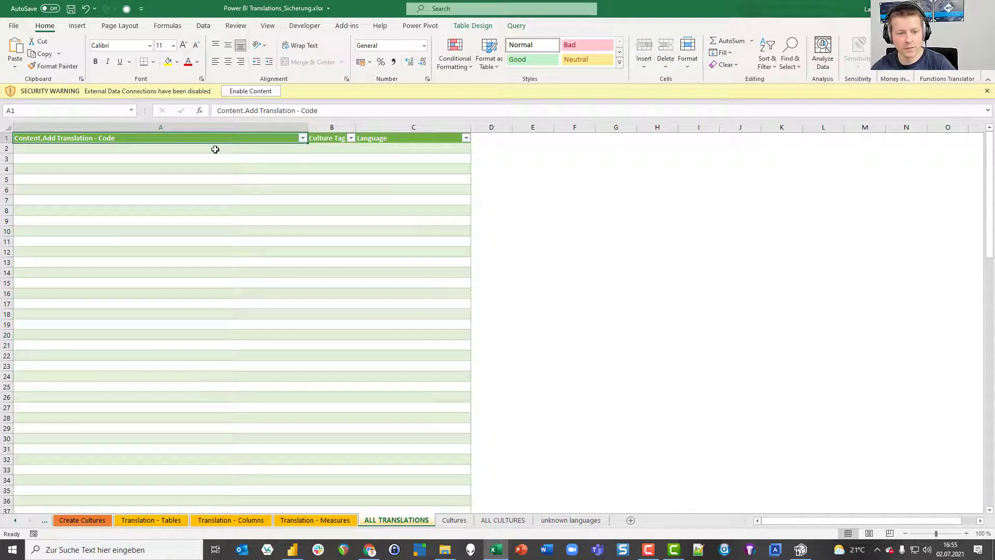
Refresh the table from its query, allowing the external data connection.
{"action": "right_click", "coordinate": [216, 151]}
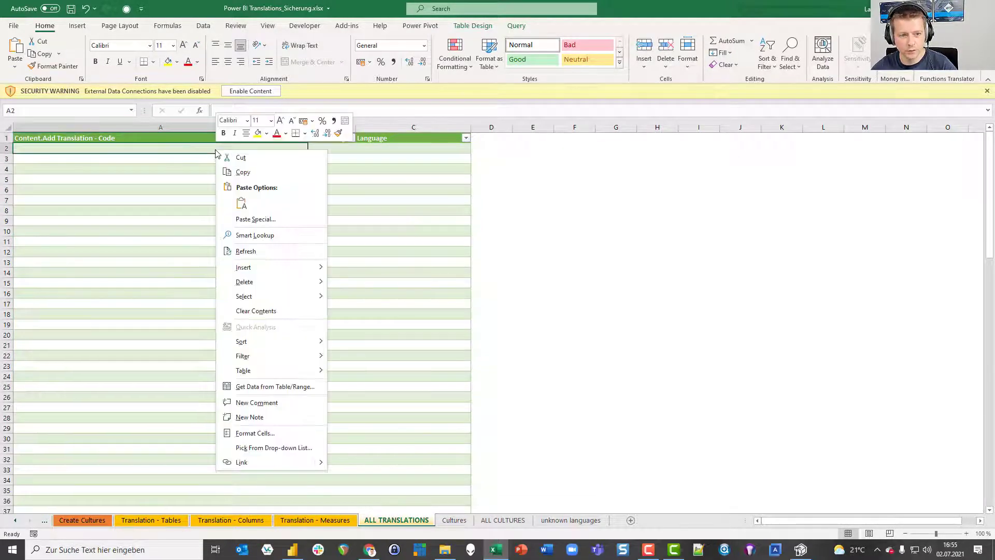
{"action": "left_click", "coordinate": [239, 252]}
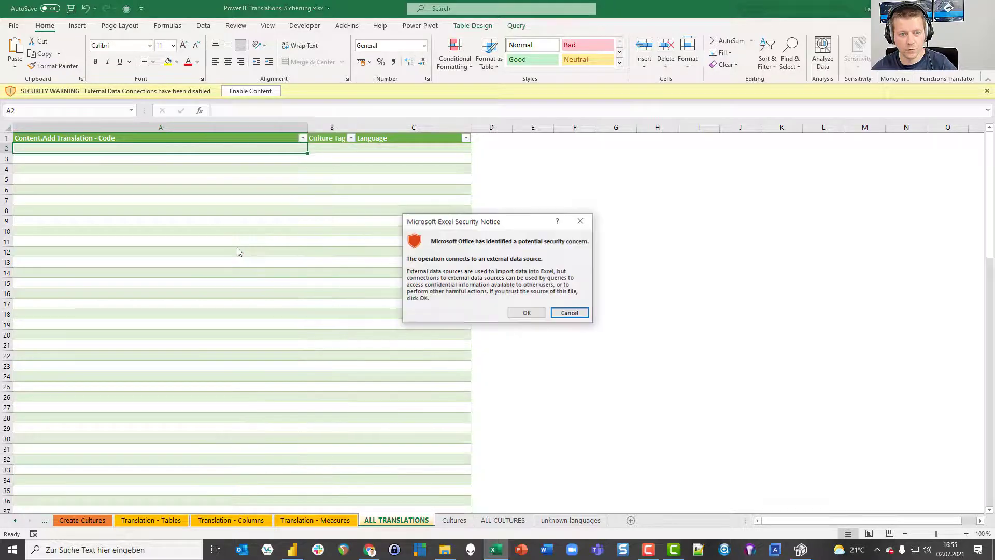
{"action": "left_click", "coordinate": [518, 313]}
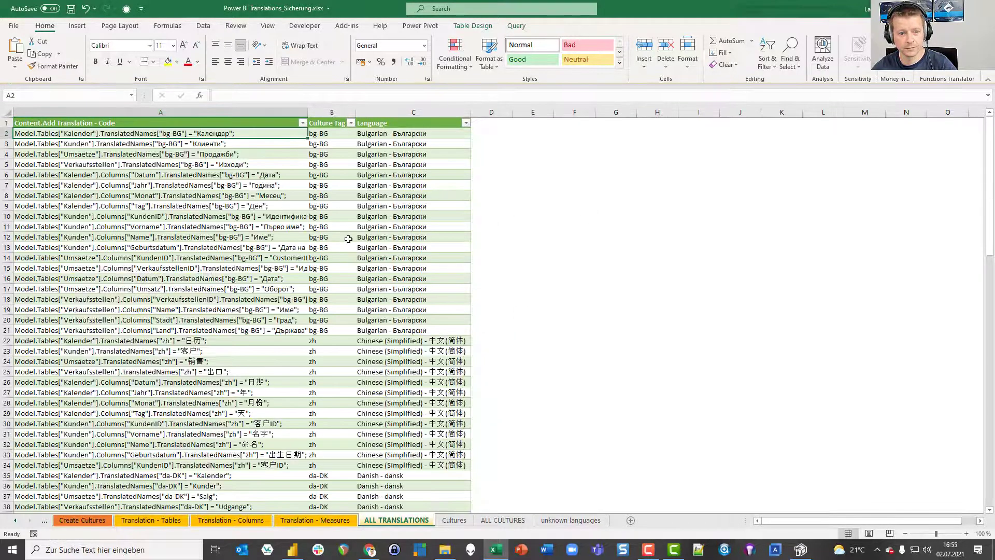
{"action": "left_click_drag", "start_coordinate": [213, 136], "coordinate": [393, 311]}
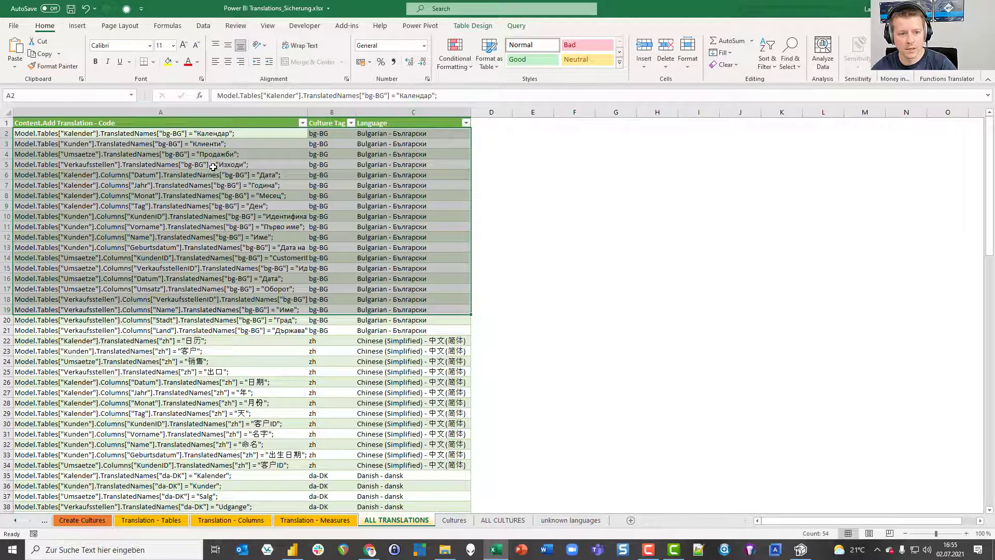
Filter the Language column to Italian - italiano and select the it-IT code lines.
{"action": "left_click_drag", "start_coordinate": [220, 135], "coordinate": [232, 325]}
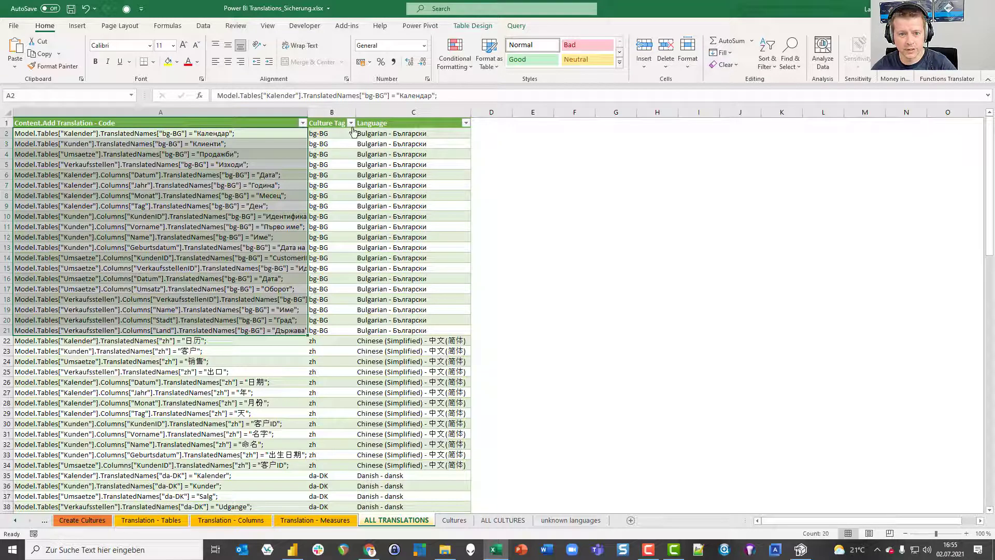
{"action": "left_click", "coordinate": [466, 123]}
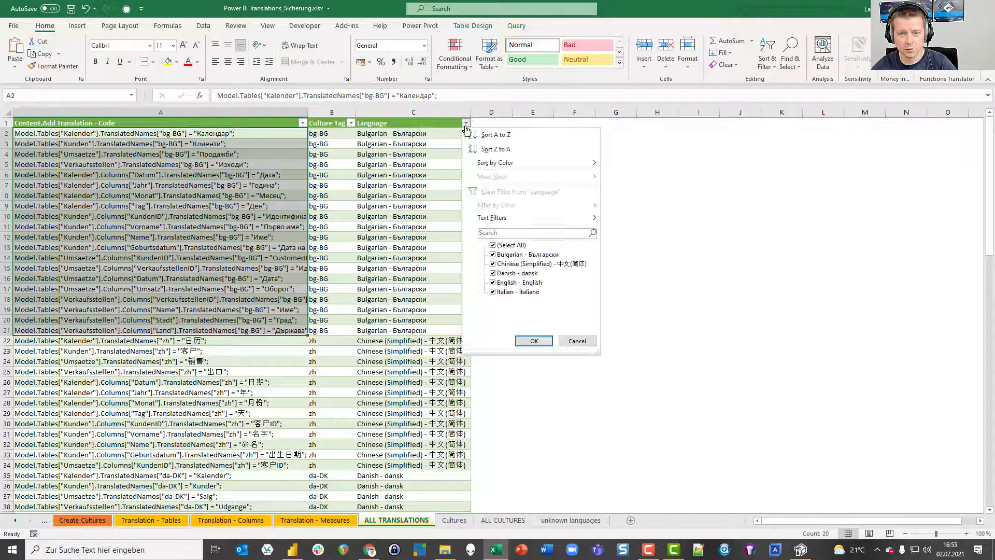
{"action": "left_click", "coordinate": [508, 245]}
{"action": "left_click", "coordinate": [516, 292]}
{"action": "left_click", "coordinate": [534, 341]}
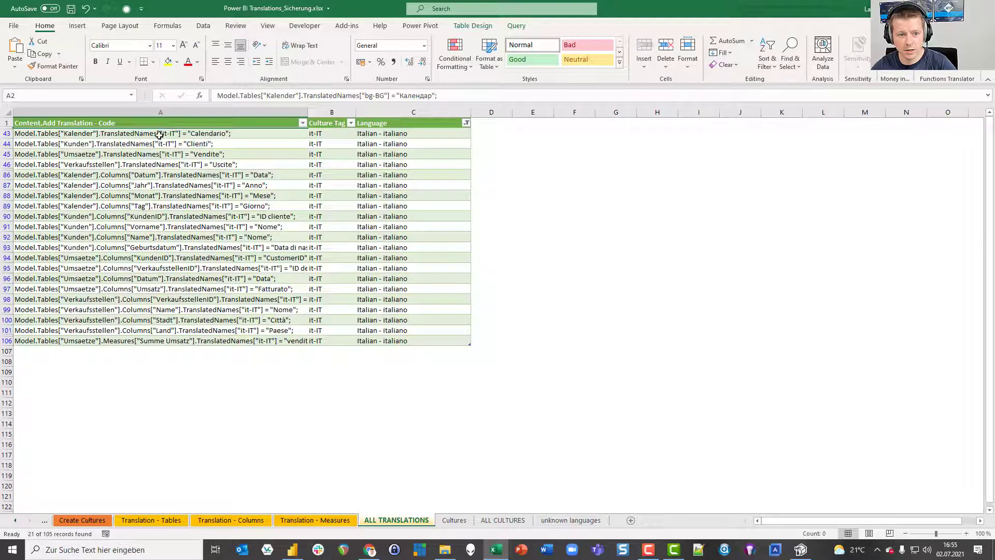
{"action": "left_click_drag", "start_coordinate": [159, 133], "coordinate": [165, 339]}
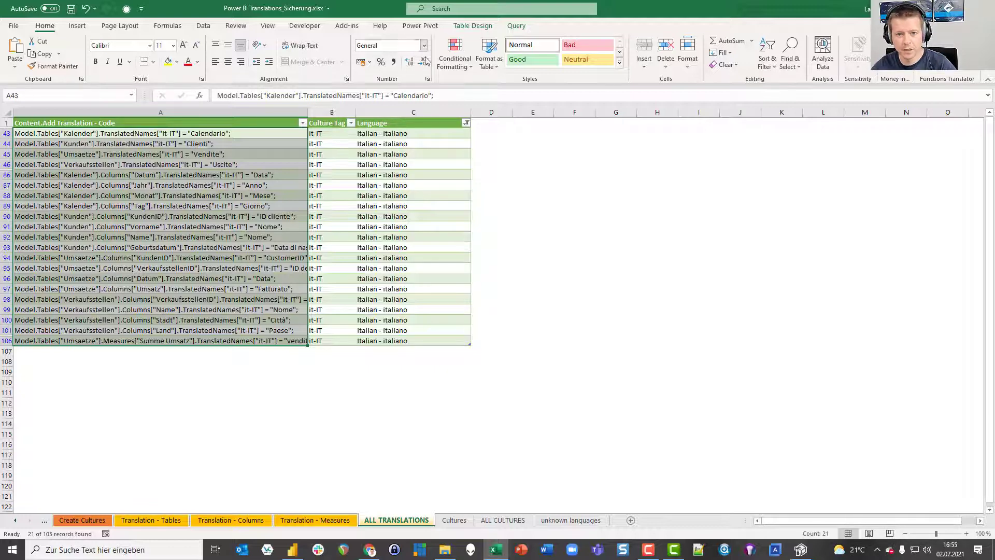
Clear the Language filter and copy all 105 translation code lines from A2 down.
{"action": "left_click", "coordinate": [467, 123]}
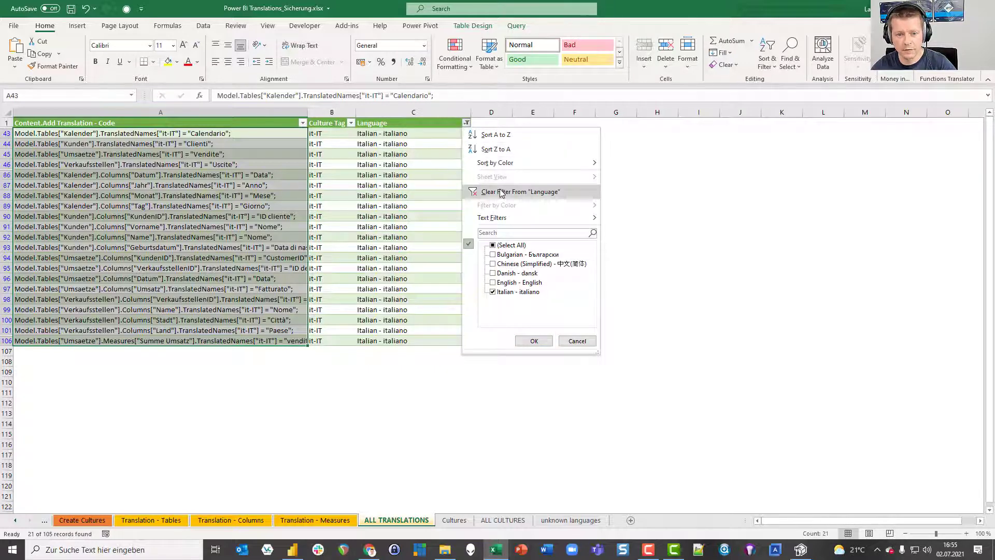
{"action": "left_click", "coordinate": [520, 192]}
{"action": "left_click", "coordinate": [270, 134]}
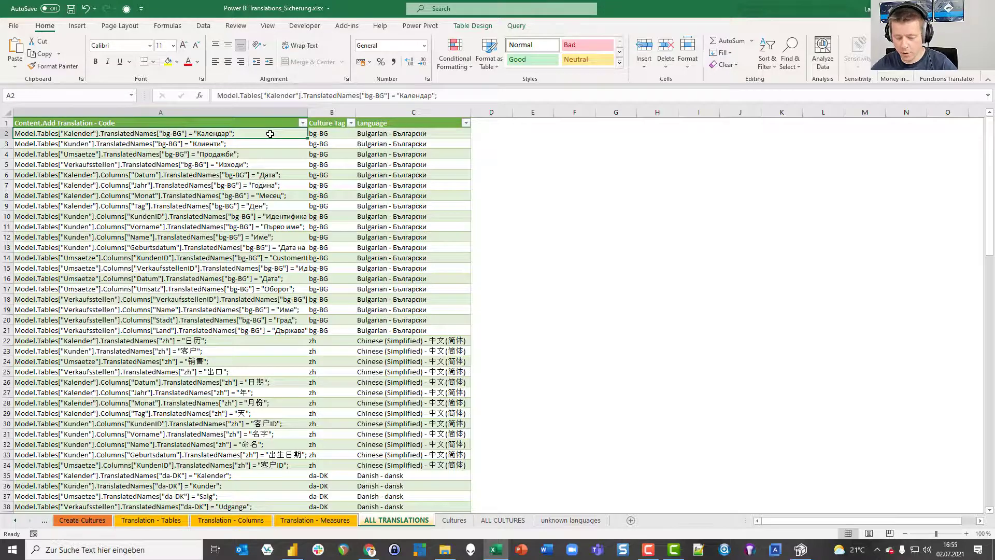
{"action": "key", "text": "ctrl+shift+Down"}
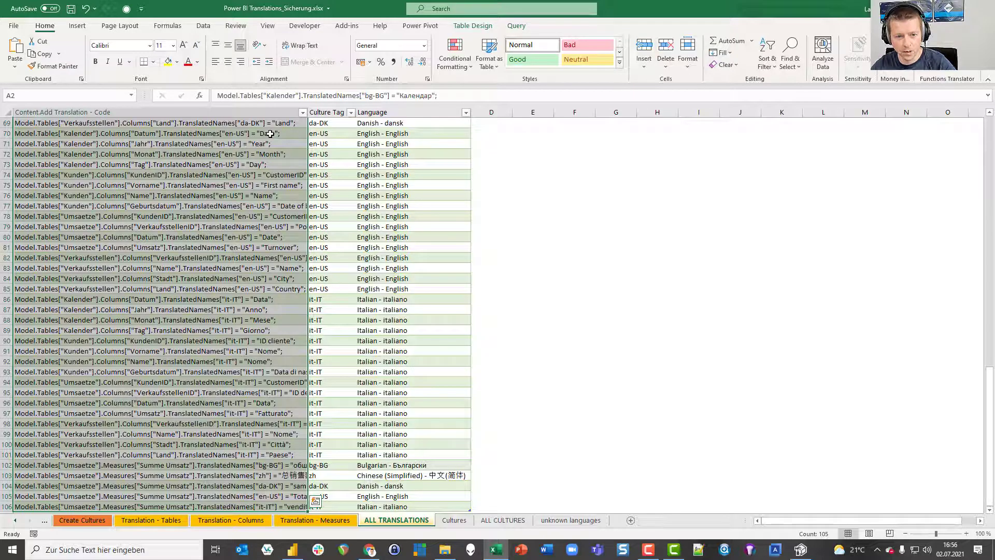
{"action": "key", "text": "ctrl+c"}
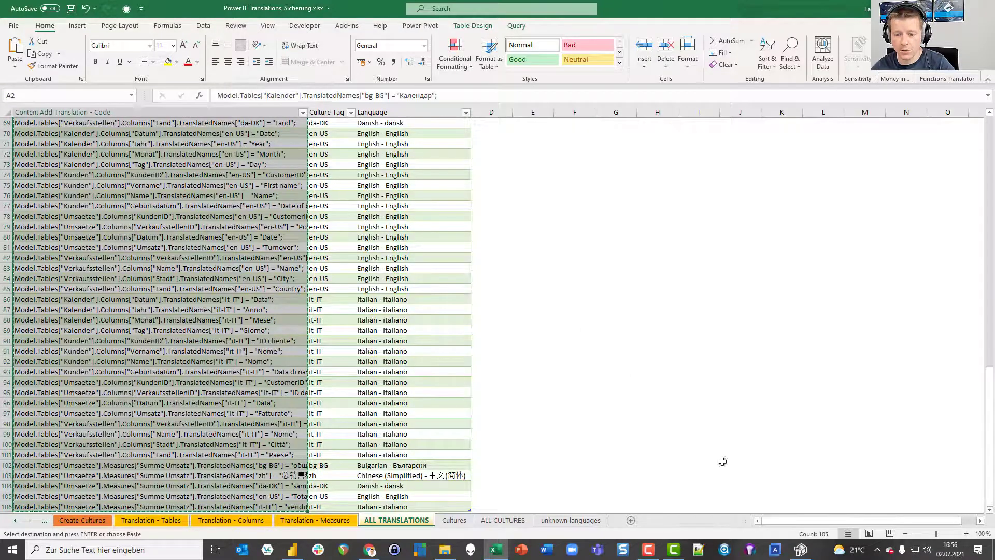
Replace the Advanced Scripting code with the 105 pasted translation lines and run the script.
{"action": "left_click", "coordinate": [801, 550]}
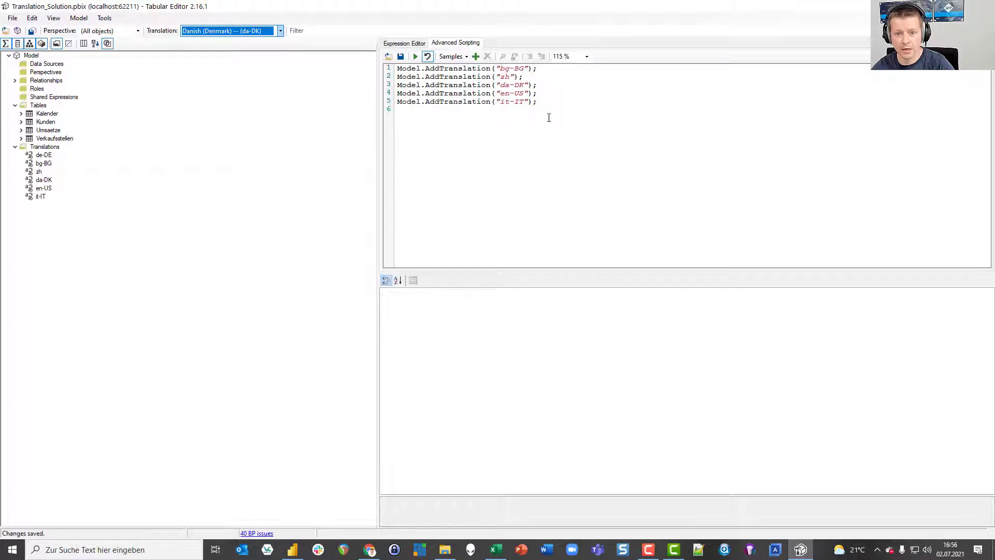
{"action": "left_click_drag", "start_coordinate": [539, 108], "coordinate": [401, 68]}
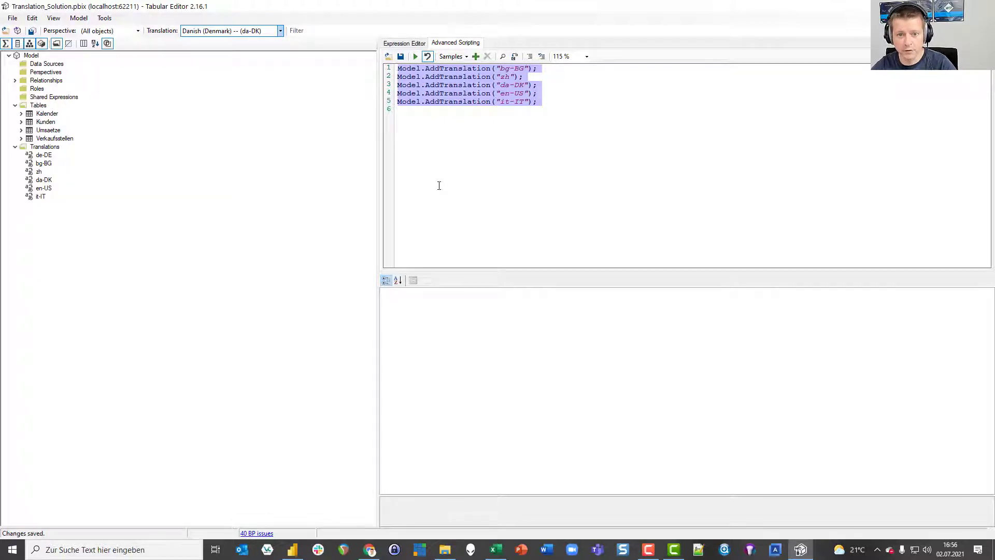
{"action": "key", "text": "Delete"}
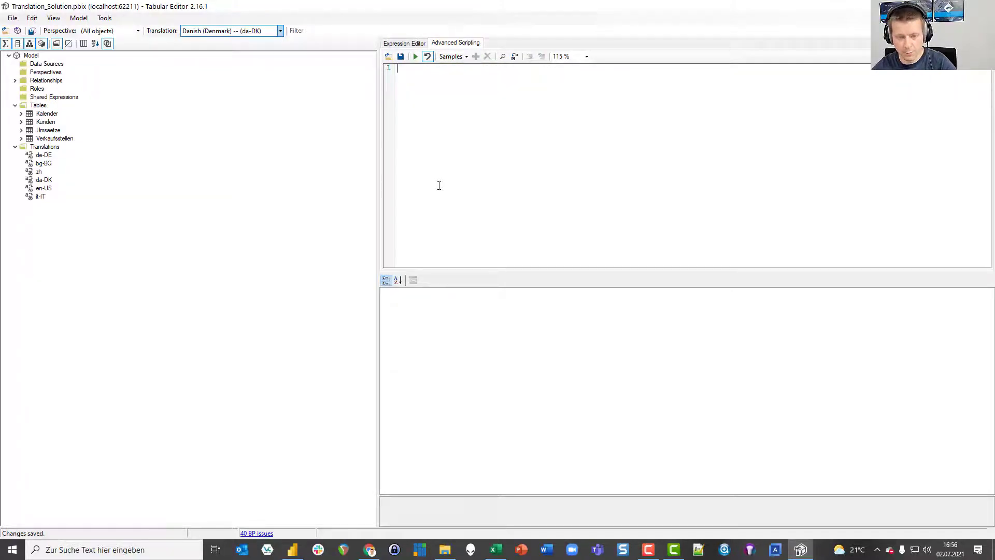
{"action": "key", "text": "ctrl+v"}
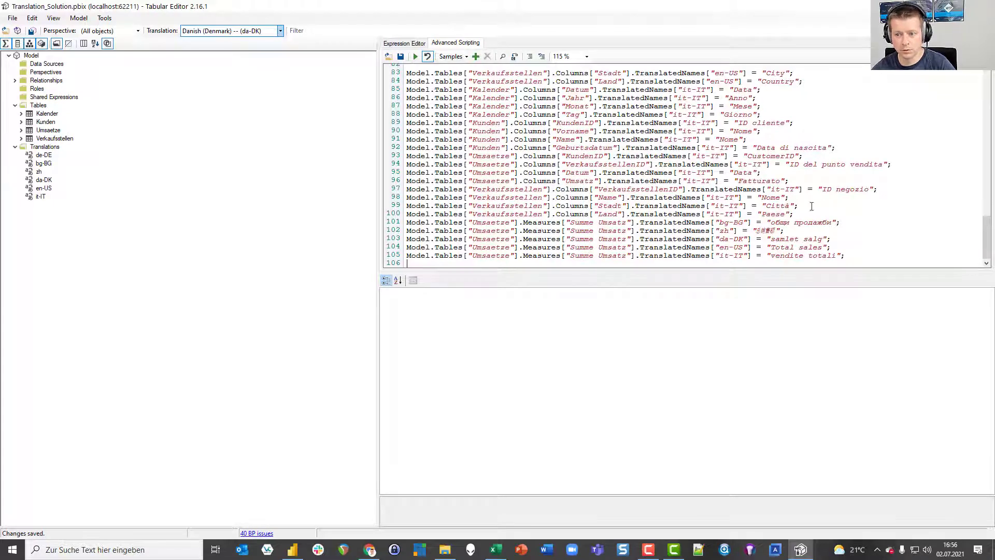
{"action": "mouse_move", "coordinate": [988, 238]}
{"action": "left_mouse_down"}
{"action": "mouse_move", "coordinate": [978, 79]}
{"action": "mouse_move", "coordinate": [985, 239]}
{"action": "left_mouse_up"}
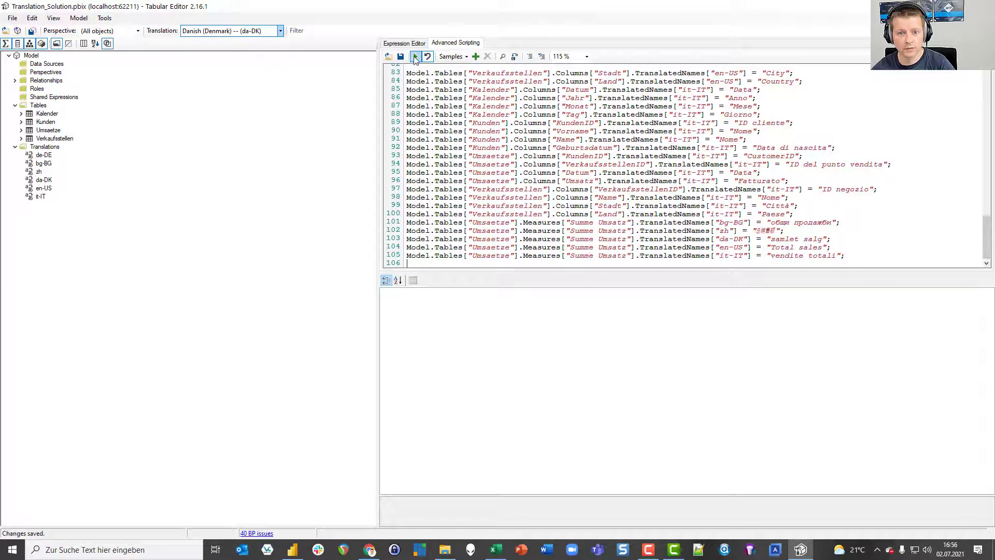
{"action": "left_click", "coordinate": [415, 57]}
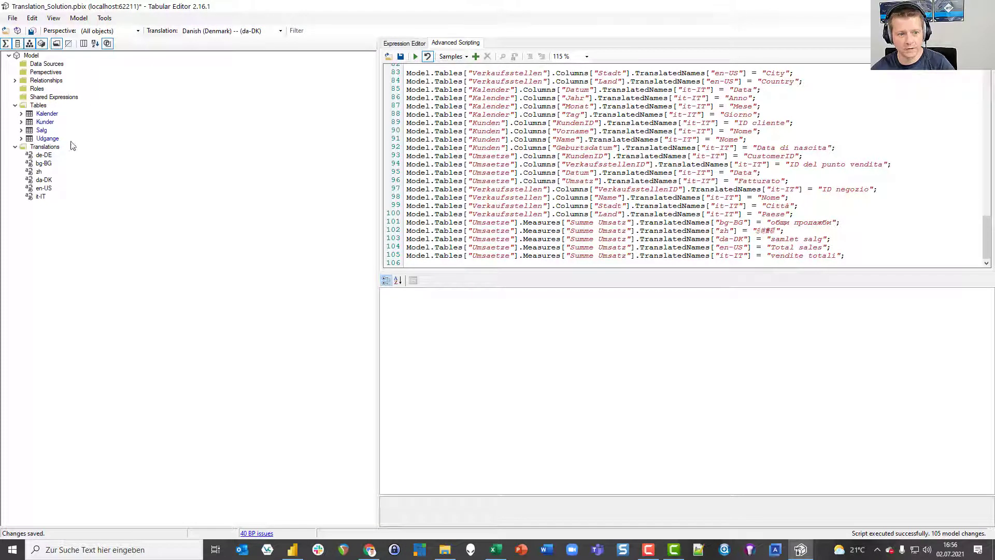
Switch the model translation preview to Bulgarian (Bulgaria) -- (bg-BG).
{"action": "left_click", "coordinate": [280, 31]}
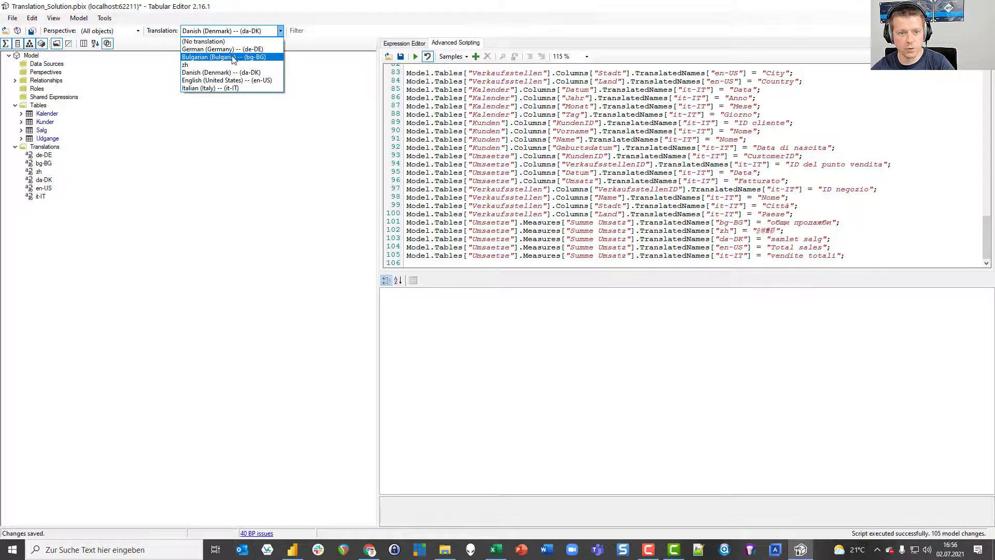
{"action": "left_click", "coordinate": [233, 58]}
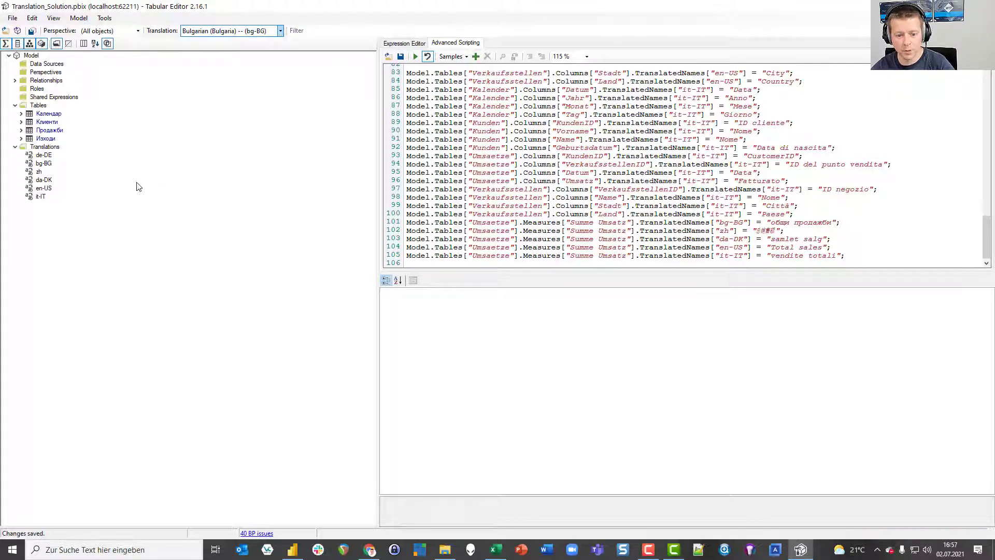
Save the translated Translation_Solution model in Power BI Desktop and publish it to the Translations workspace.
{"action": "left_click", "coordinate": [290, 551]}
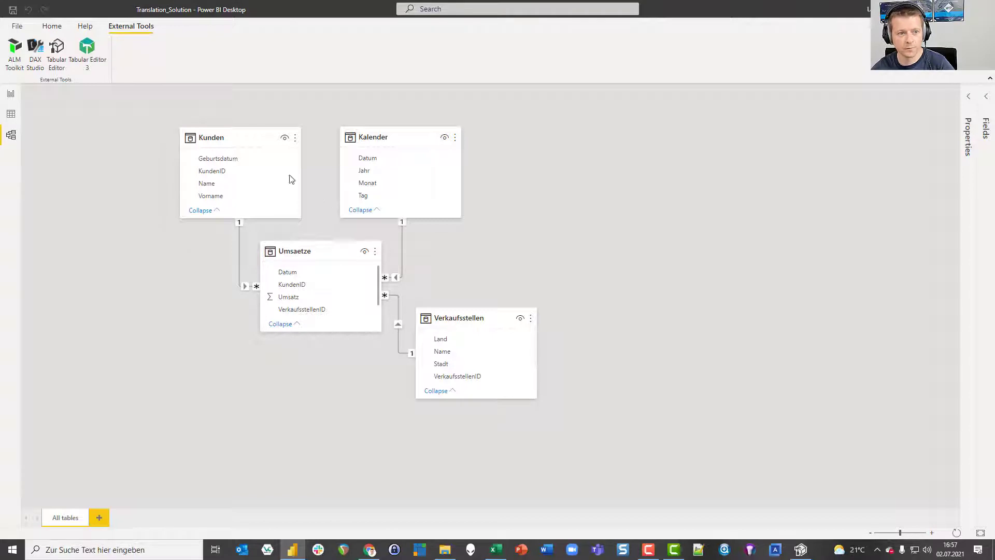
{"action": "left_click", "coordinate": [52, 26]}
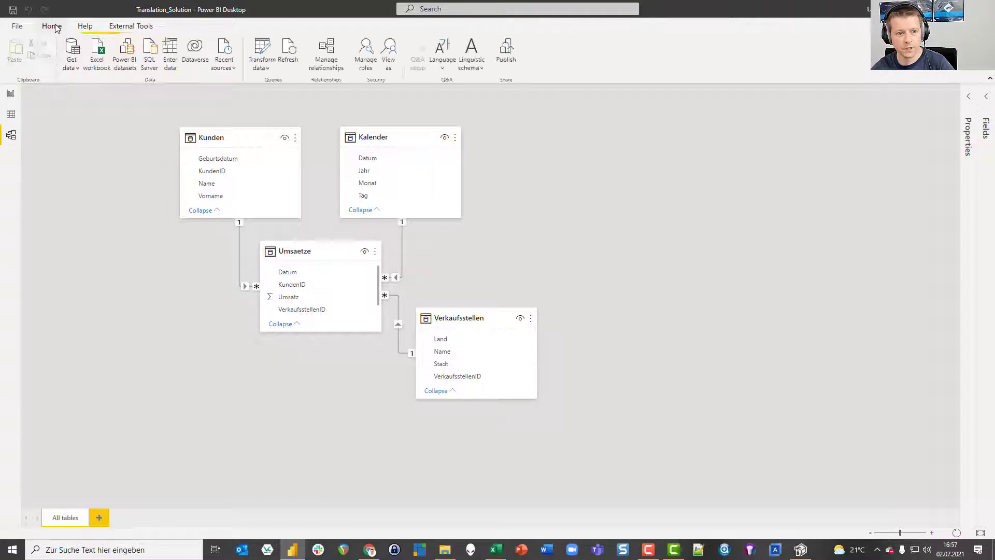
{"action": "left_click", "coordinate": [509, 58]}
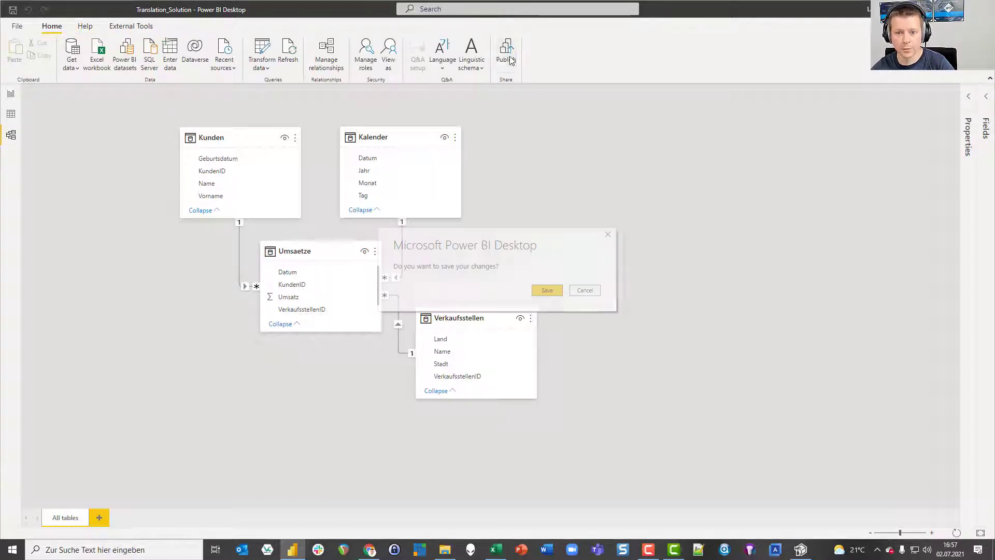
{"action": "left_click", "coordinate": [546, 291]}
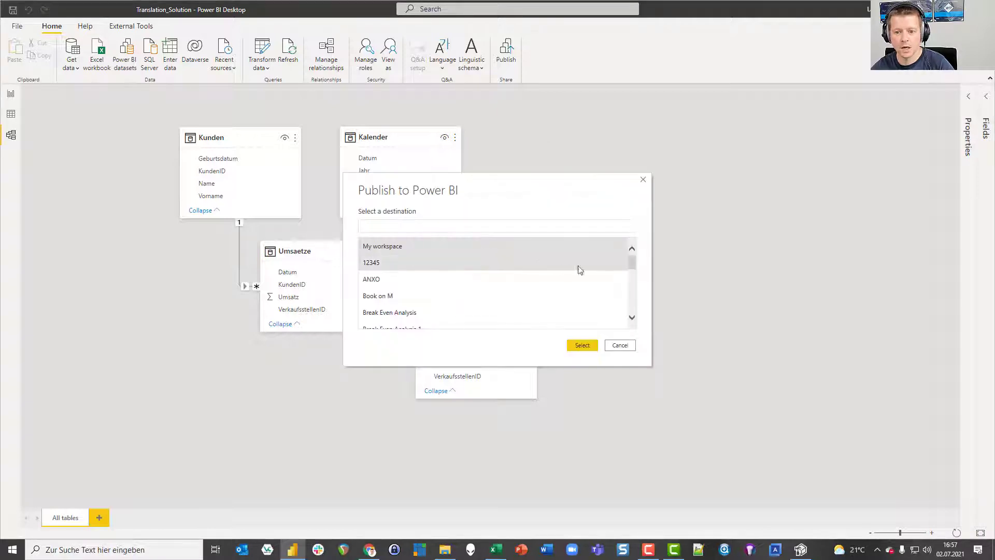
{"action": "left_click_drag", "start_coordinate": [630, 266], "coordinate": [630, 305]}
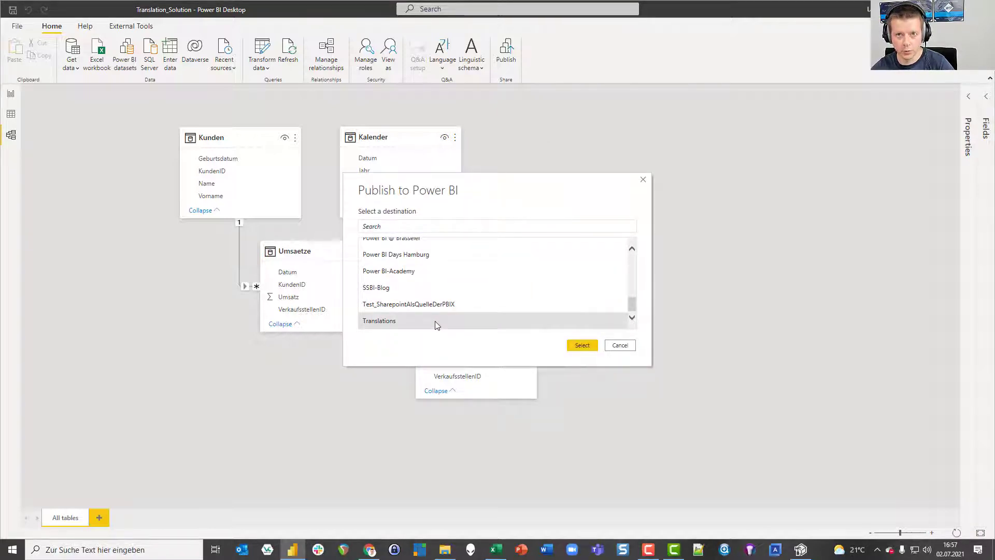
{"action": "left_click", "coordinate": [581, 345]}
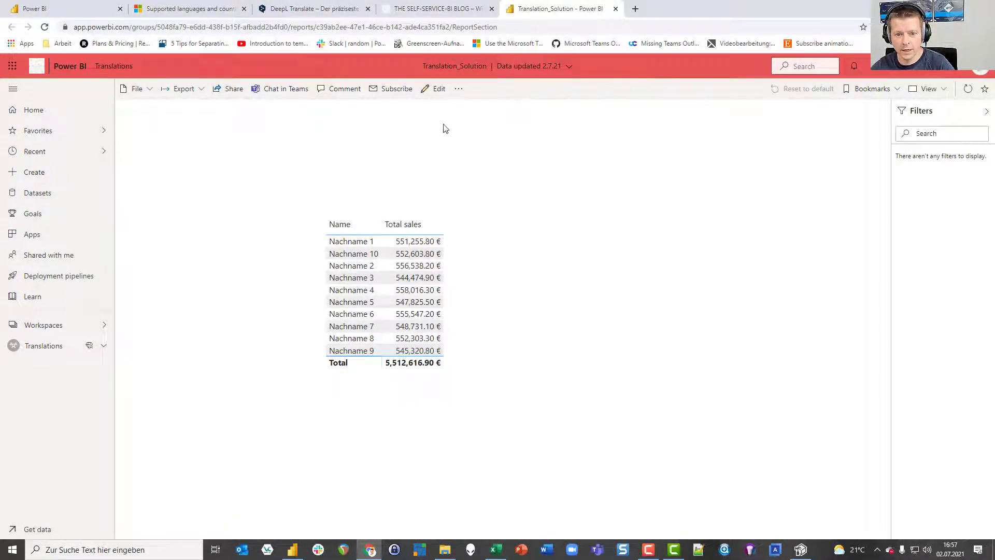
{"action": "left_click", "coordinate": [292, 550]}
{"action": "left_click", "coordinate": [585, 339]}
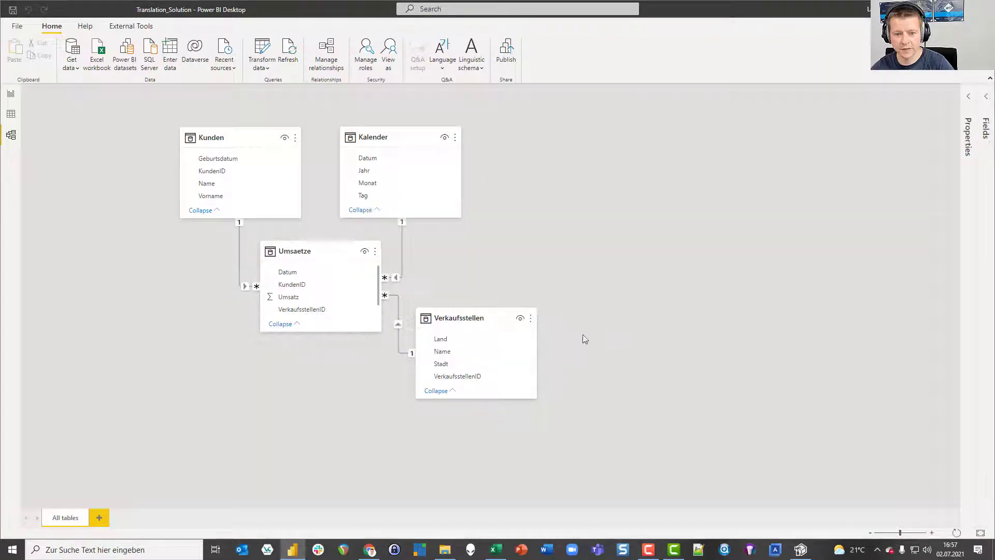
{"action": "left_click", "coordinate": [10, 94]}
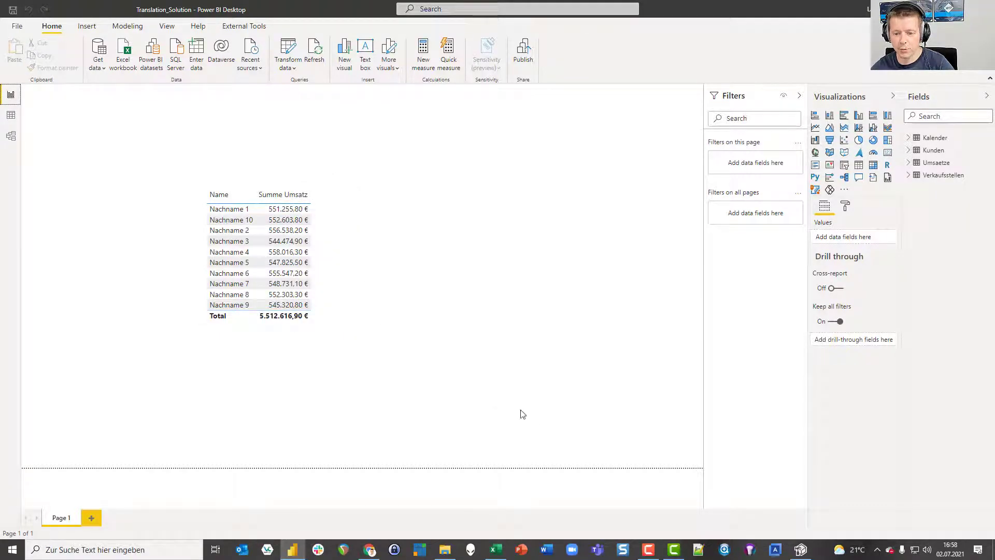
{"action": "left_click", "coordinate": [370, 549]}
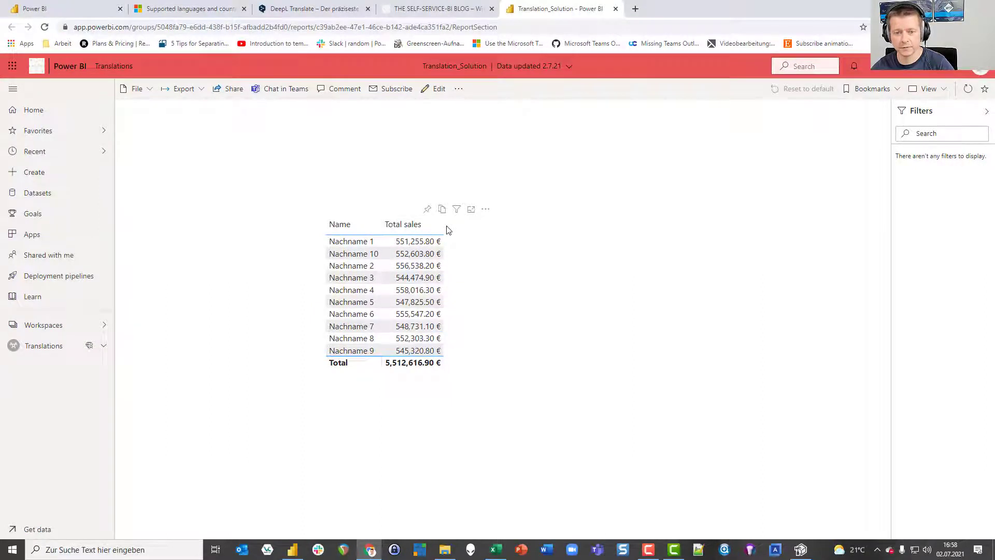
Apply dansk as the service display language, then open Translation_Solution from the Translations workspace.
{"action": "left_click", "coordinate": [875, 66]}
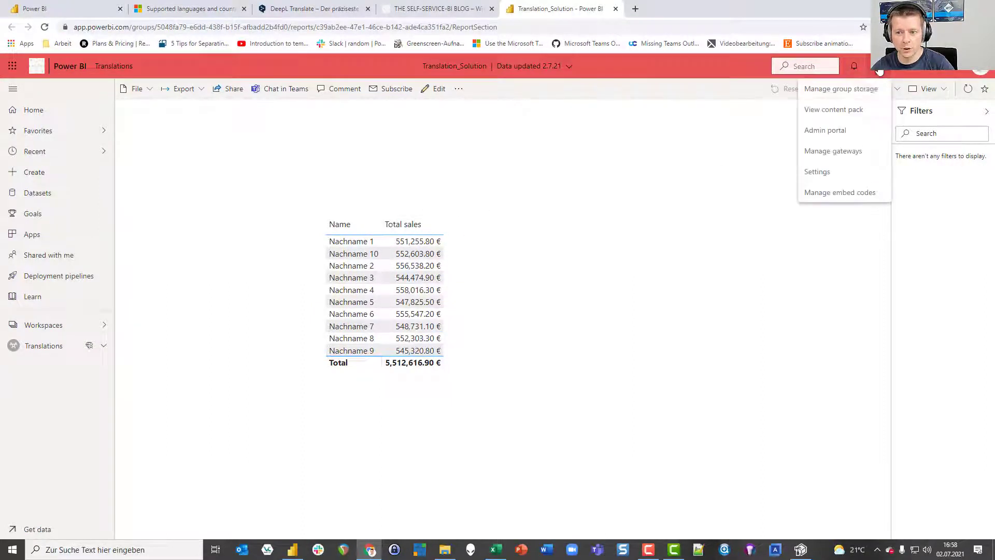
{"action": "left_click", "coordinate": [827, 172]}
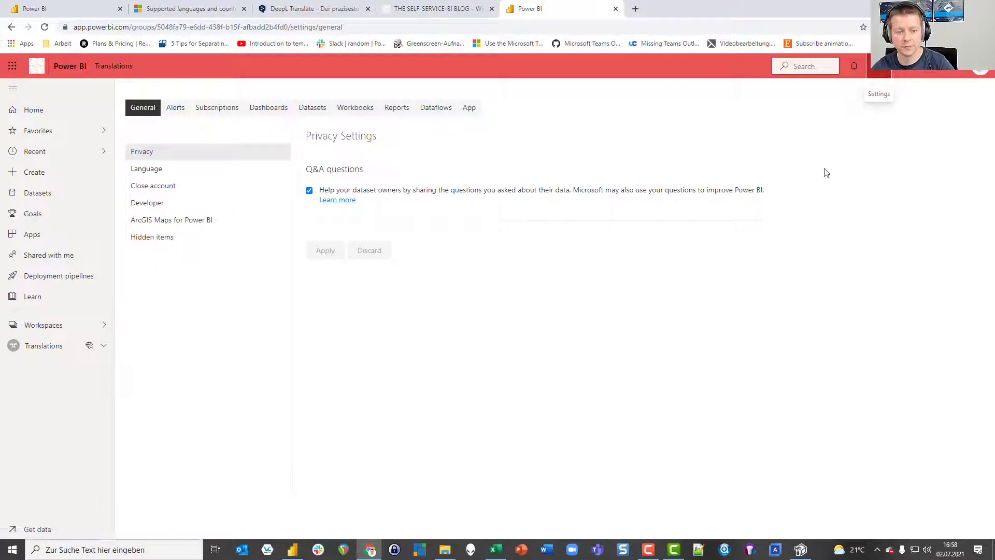
{"action": "left_click", "coordinate": [198, 170]}
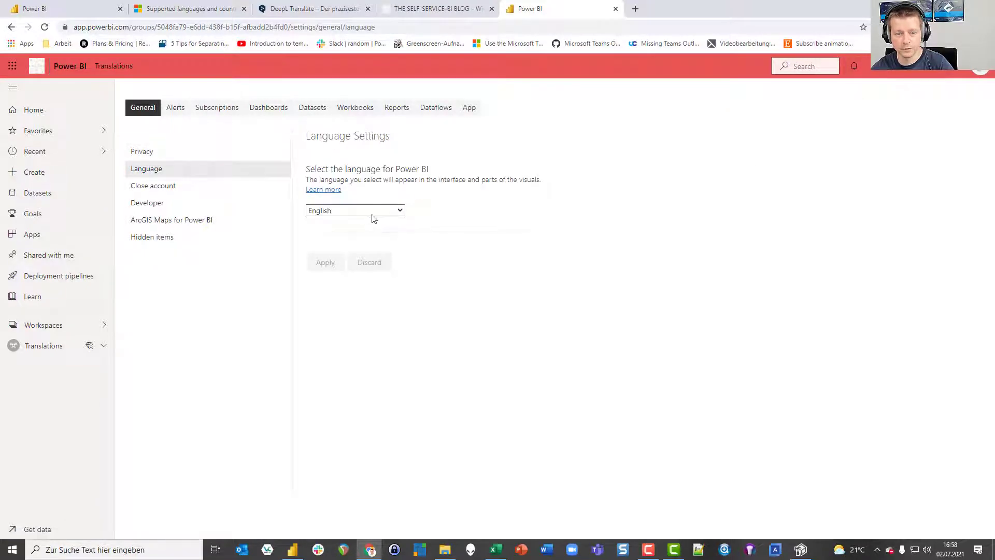
{"action": "left_click", "coordinate": [403, 213]}
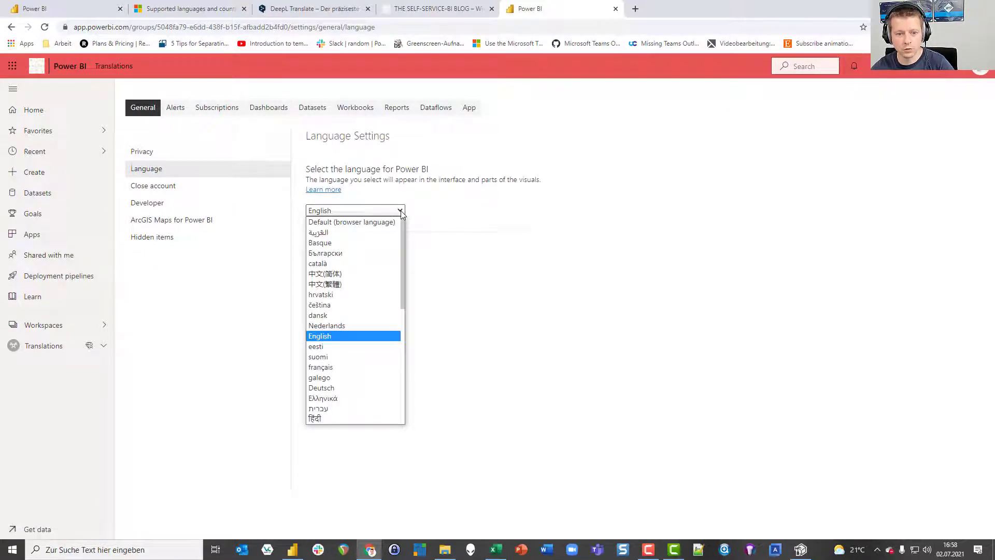
{"action": "left_click", "coordinate": [328, 315]}
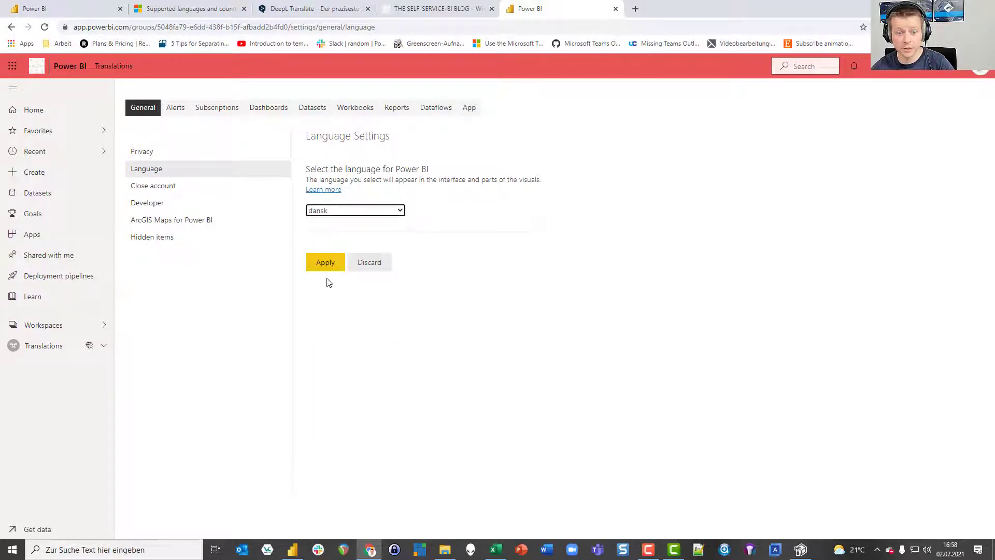
{"action": "left_click", "coordinate": [326, 262]}
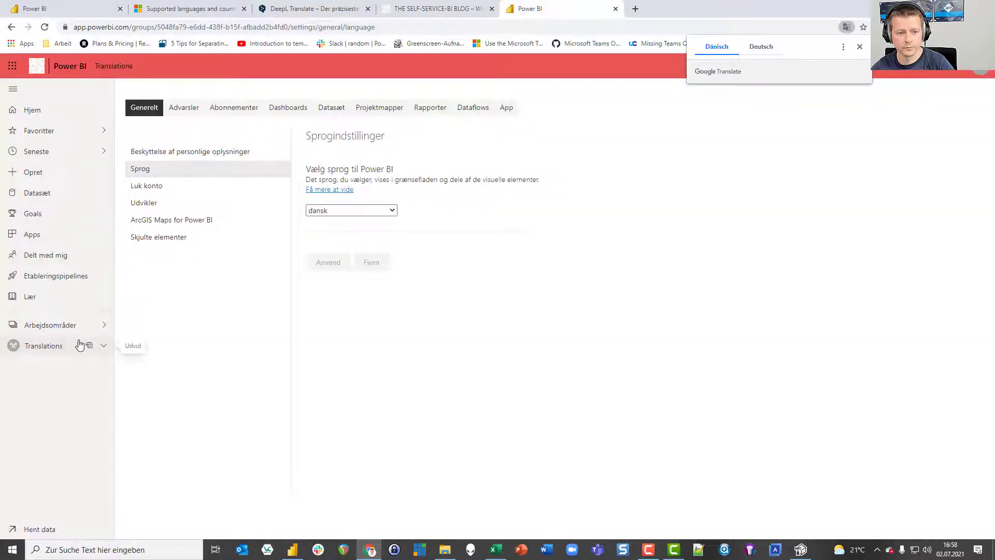
{"action": "left_click", "coordinate": [79, 344]}
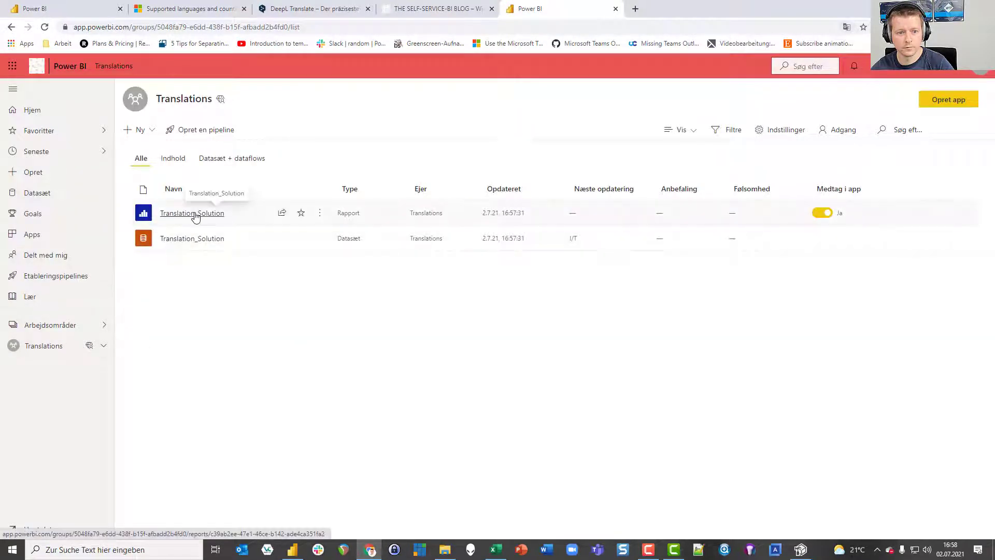
{"action": "left_click", "coordinate": [196, 217]}
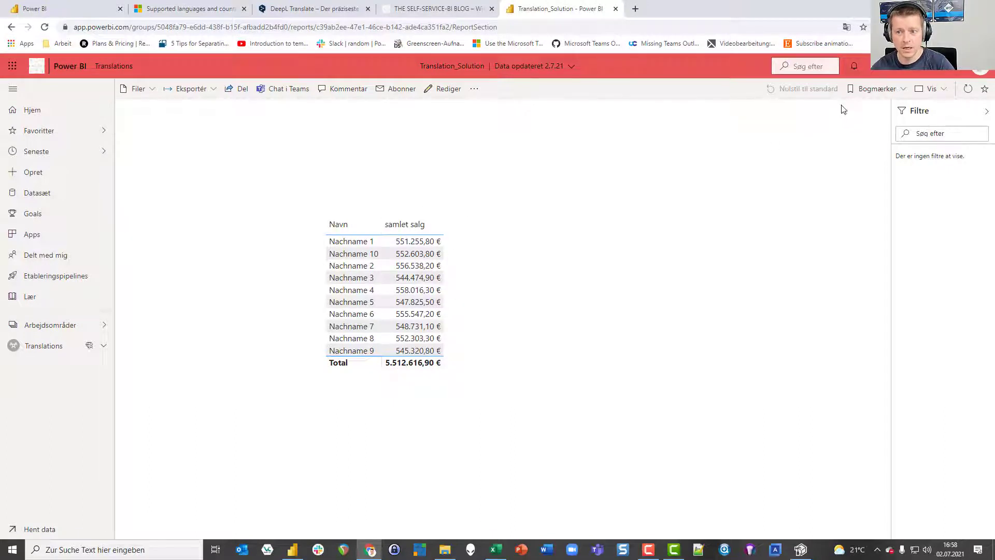
Apply Tiếng Việt as the service display language, then open Translation_Solution from the Translations workspace.
{"action": "left_click", "coordinate": [881, 69]}
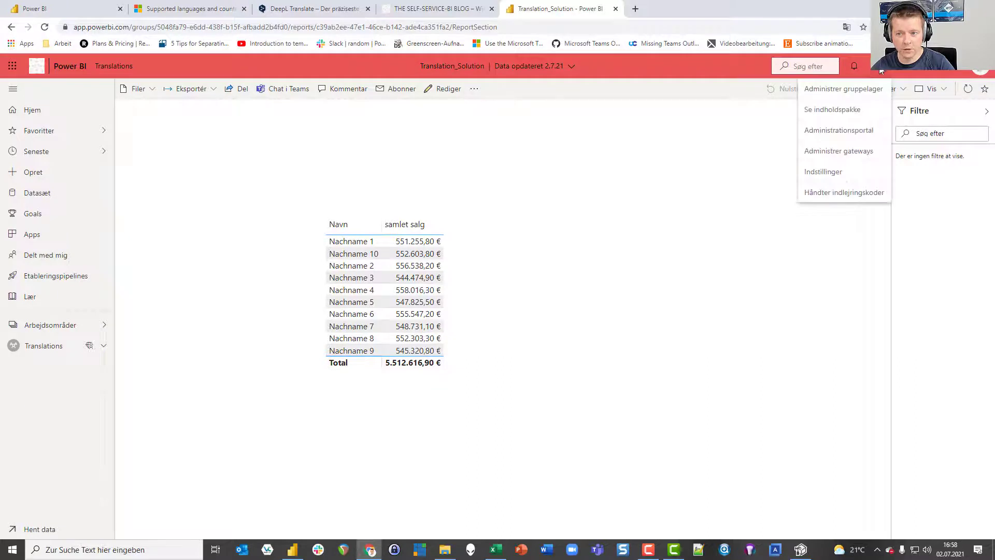
{"action": "left_click", "coordinate": [832, 174]}
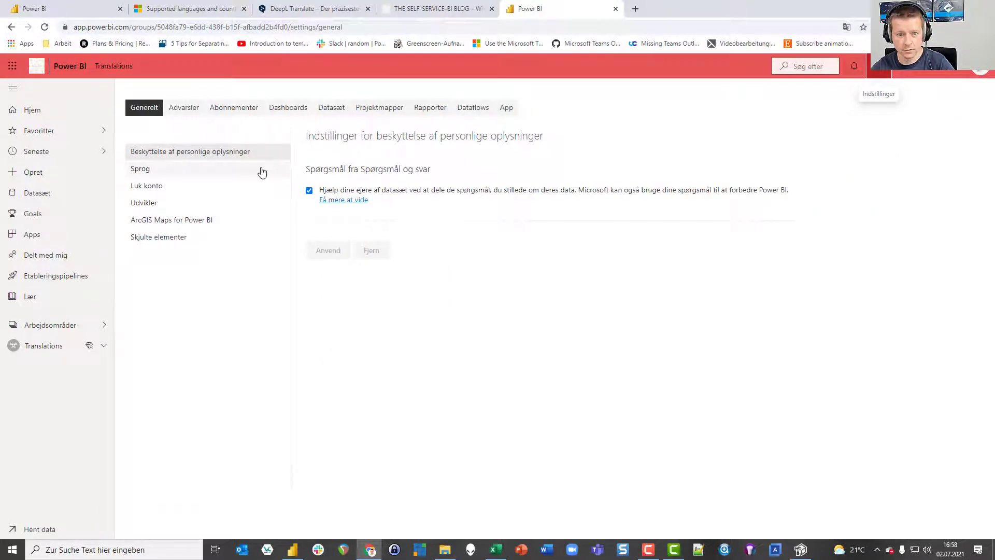
{"action": "left_click", "coordinate": [261, 170]}
{"action": "left_click", "coordinate": [372, 212]}
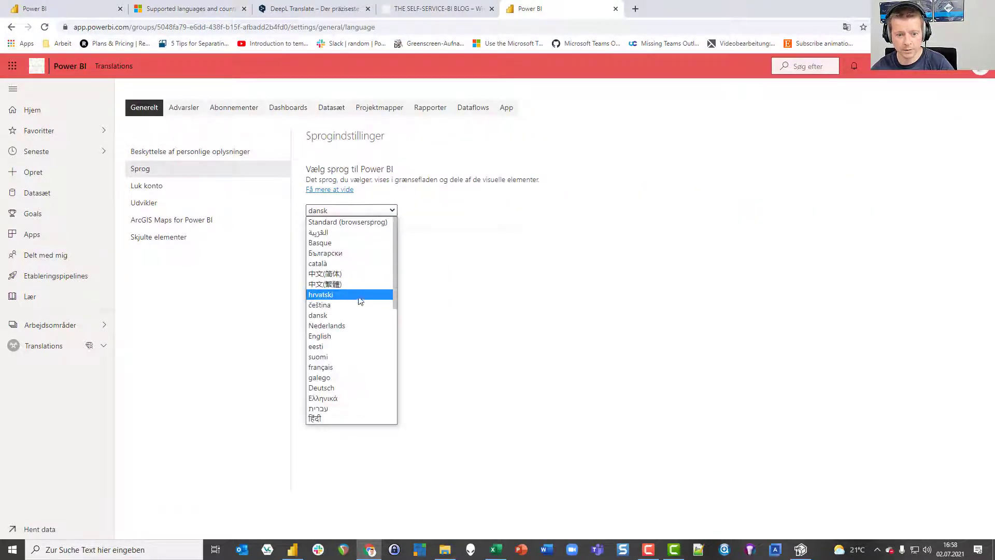
{"action": "scroll", "coordinate": [360, 300], "scroll_direction": "down", "scroll_amount": 3}
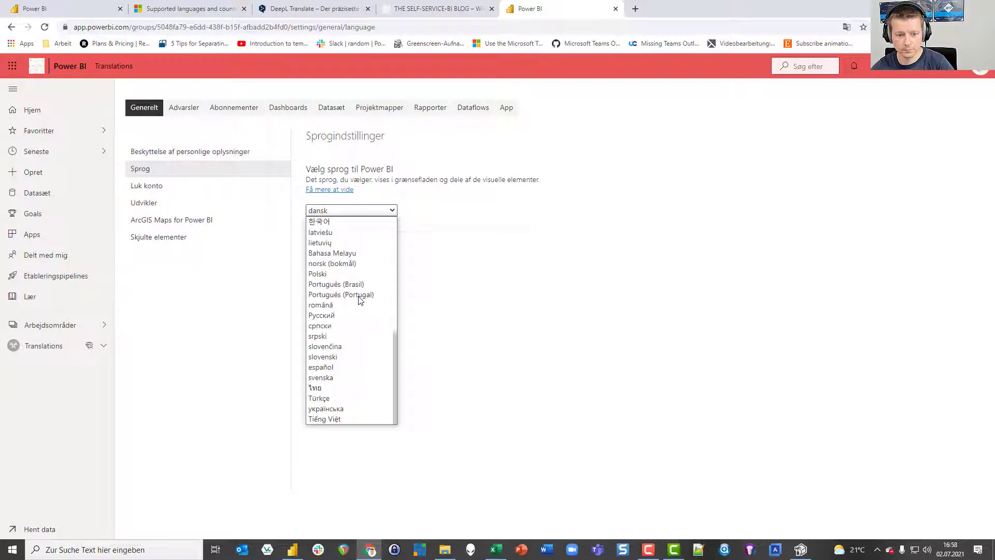
{"action": "left_click", "coordinate": [342, 419]}
{"action": "left_click", "coordinate": [327, 263]}
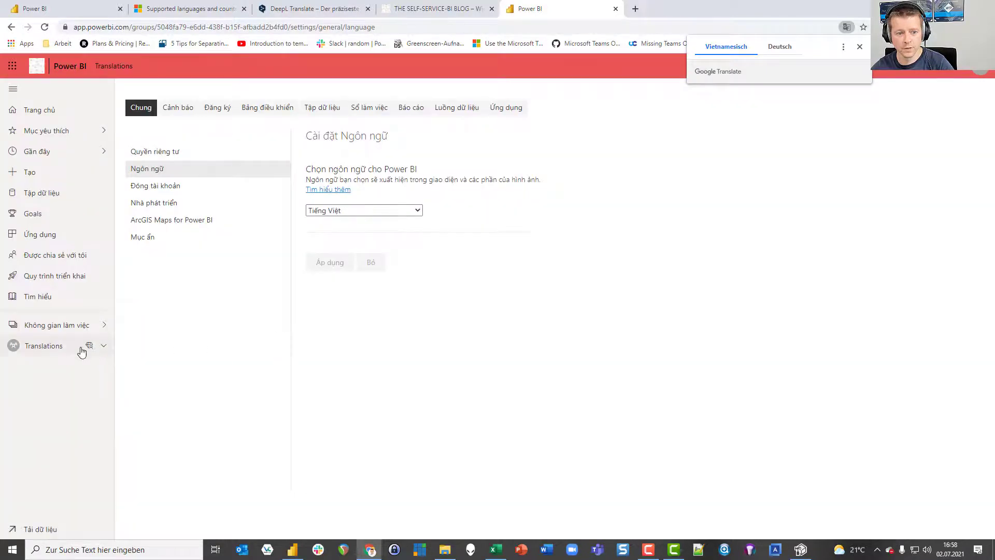
{"action": "left_click", "coordinate": [75, 348]}
{"action": "left_click", "coordinate": [210, 211]}
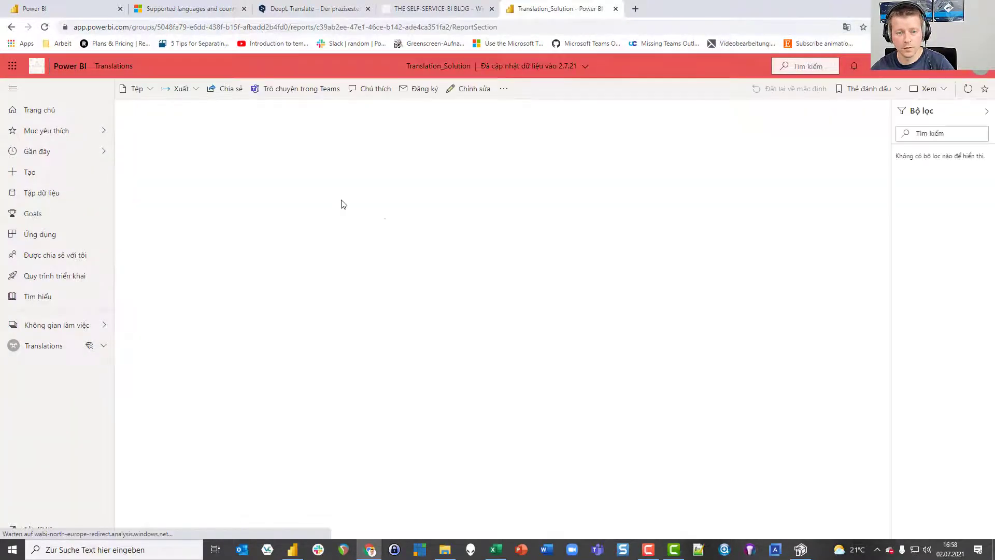